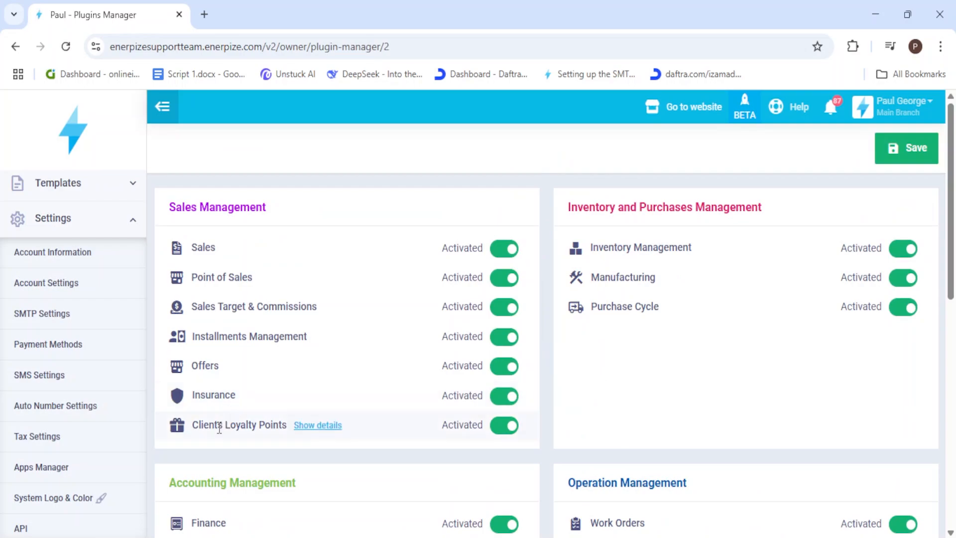
# - Review the Accounting Management apps in the plugin manager and save the app activation settings
pyautogui.scroll(-2, 202, 418)
pyautogui.moveTo(170, 409); pyautogui.dragTo(316, 408)
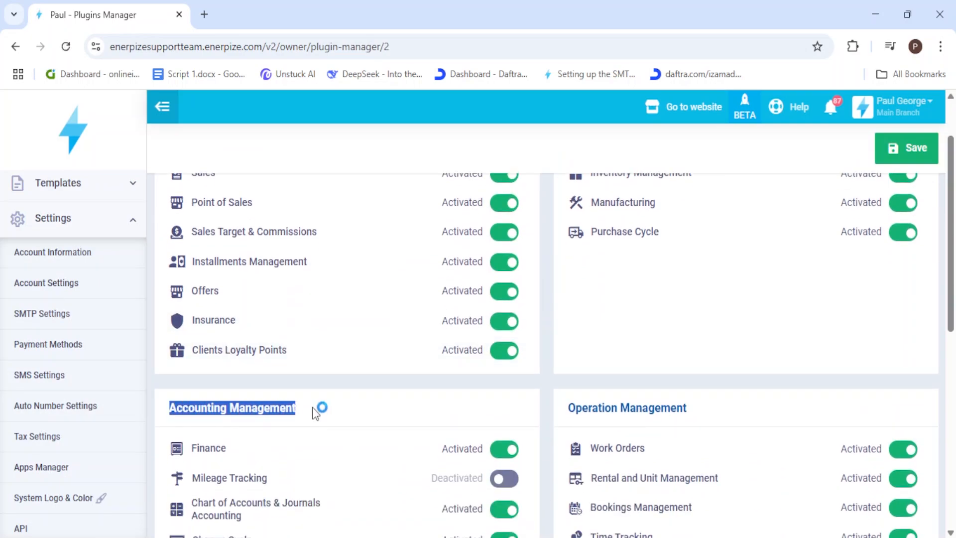
pyautogui.scroll(-2, 312, 408)
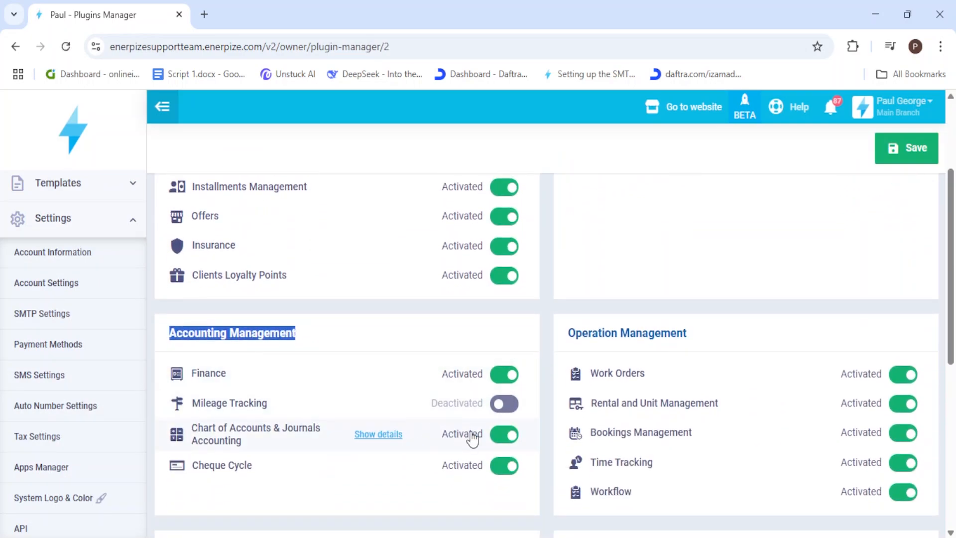
pyautogui.click(914, 154)
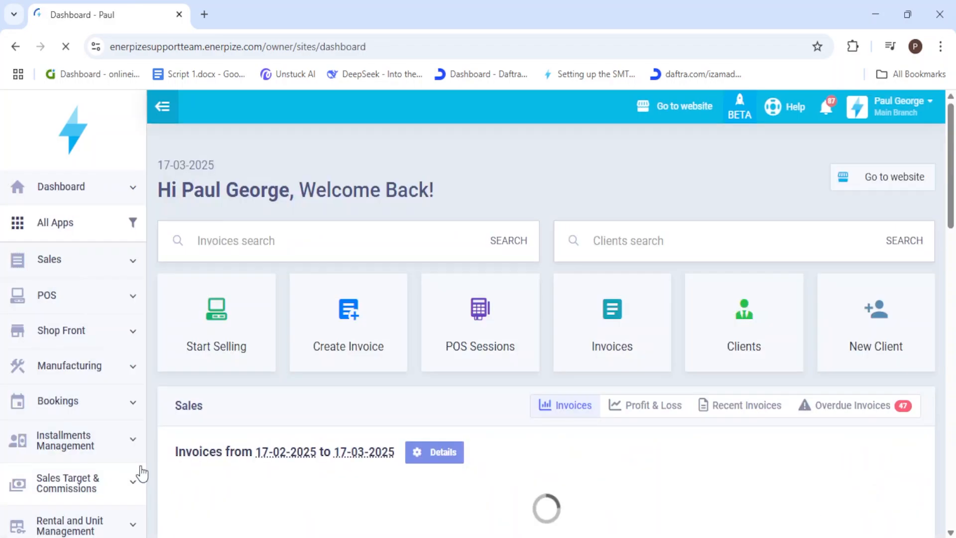
# - Open the Treasuries & Bank Accounts list in the Finance section
pyautogui.scroll(10, 128, 380)
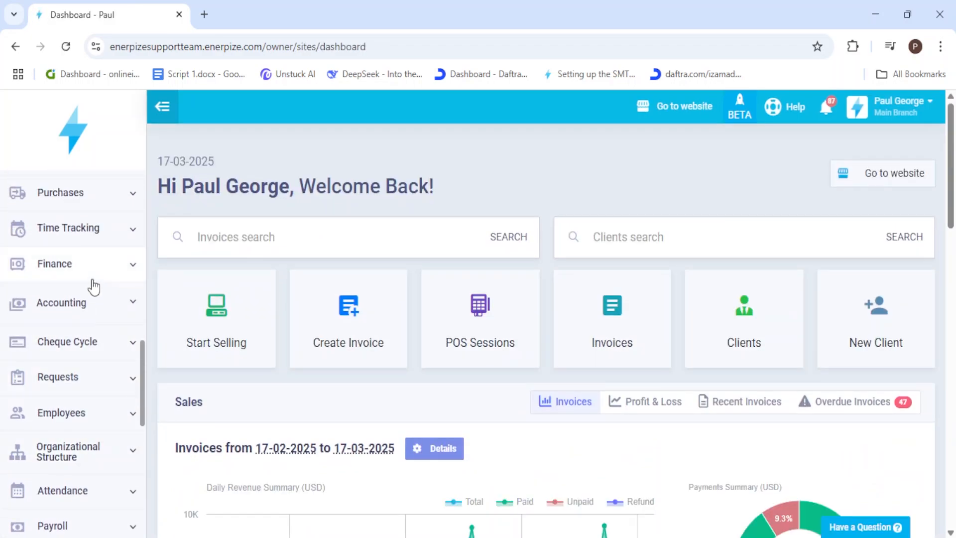
pyautogui.click(92, 272)
pyautogui.click(61, 362)
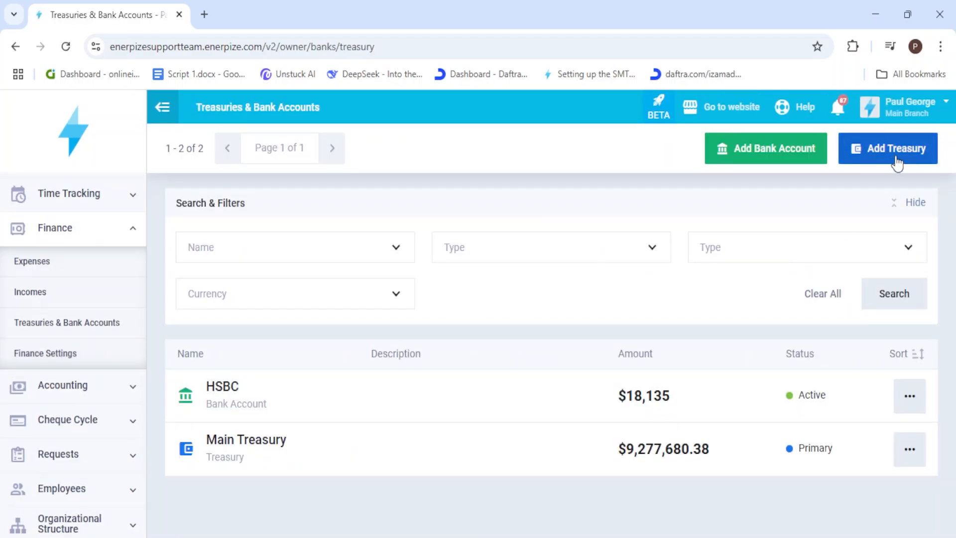
# - Add an active treasury named Treasury 1, leaving its deposit and withdraw permissions at Everyone, and save it
pyautogui.click(895, 158)
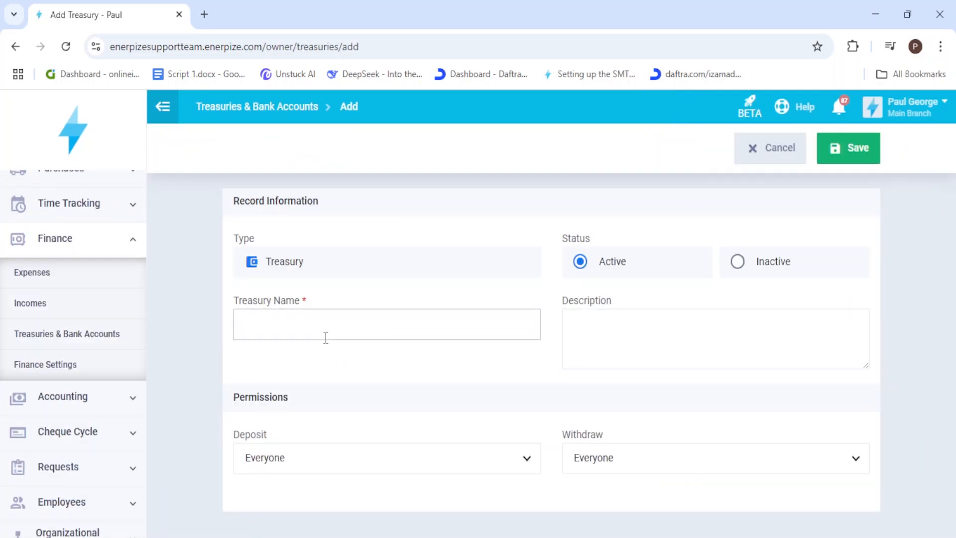
pyautogui.click(324, 332)
pyautogui.write('Treasury 1')
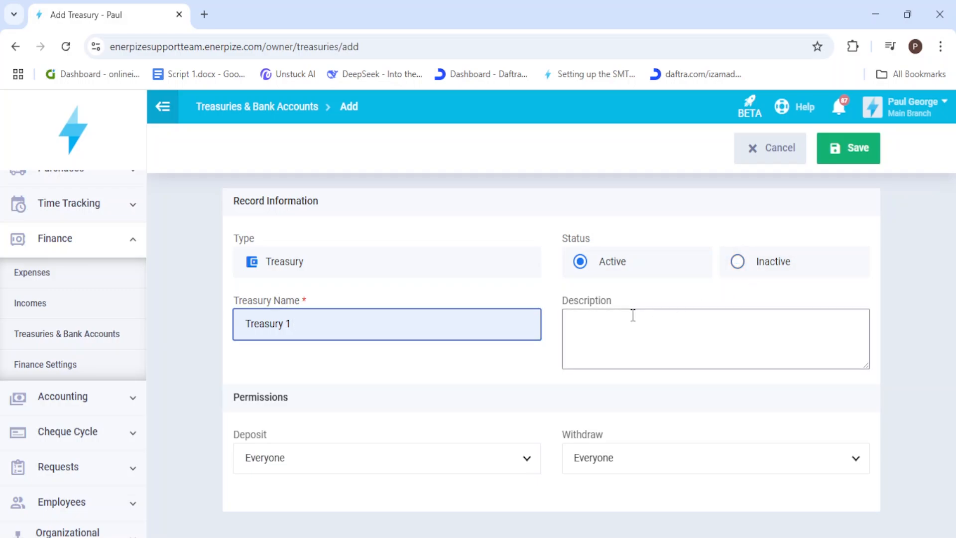
pyautogui.click(606, 321)
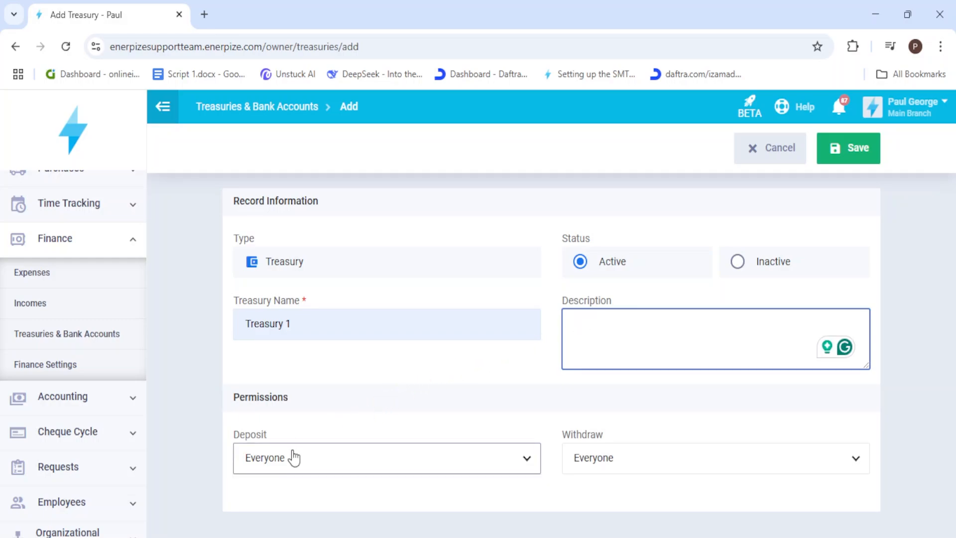
pyautogui.click(294, 454)
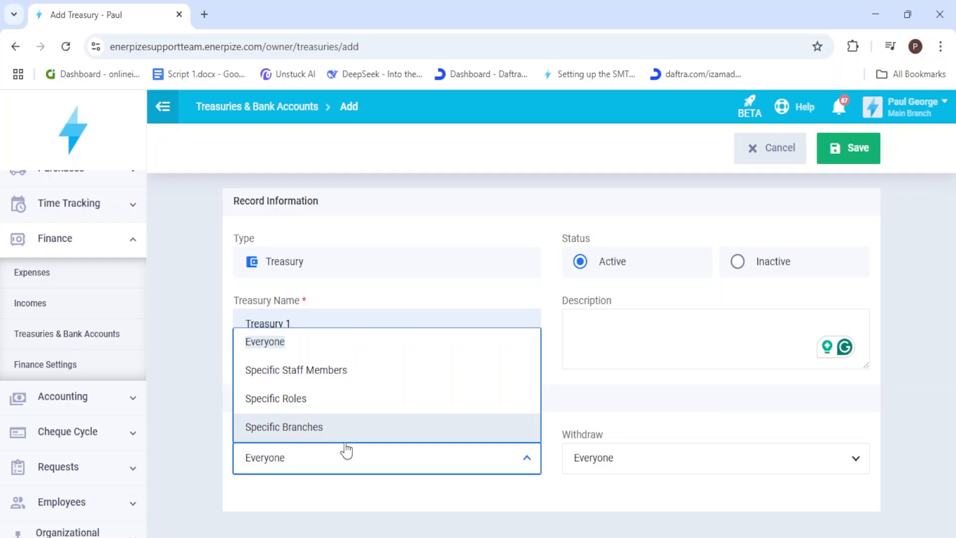
pyautogui.click(363, 497)
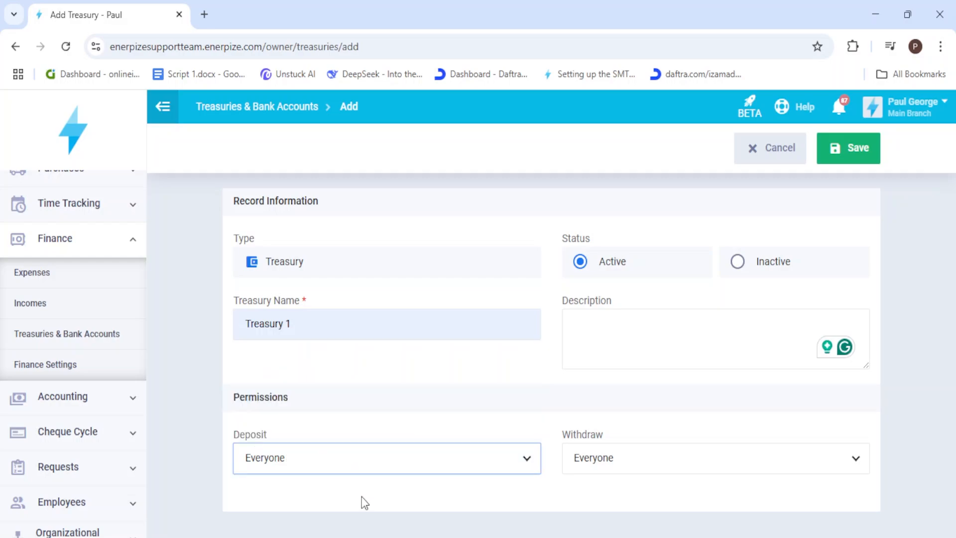
pyautogui.click(838, 163)
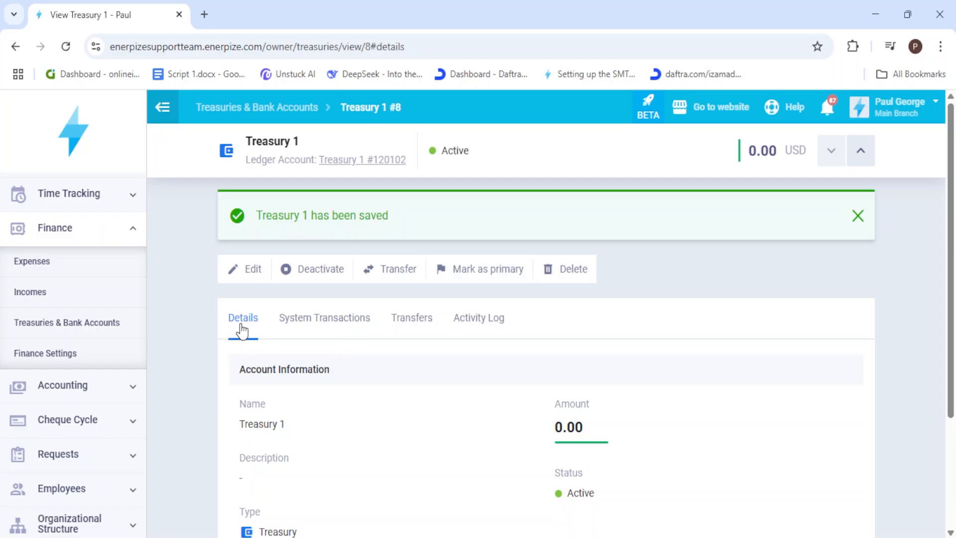
# - Review the details of Treasury 1, including its name, amount, status, and deposit and withdraw permissions
pyautogui.scroll(-2, 258, 338)
pyautogui.moveTo(240, 349); pyautogui.dragTo(369, 343)
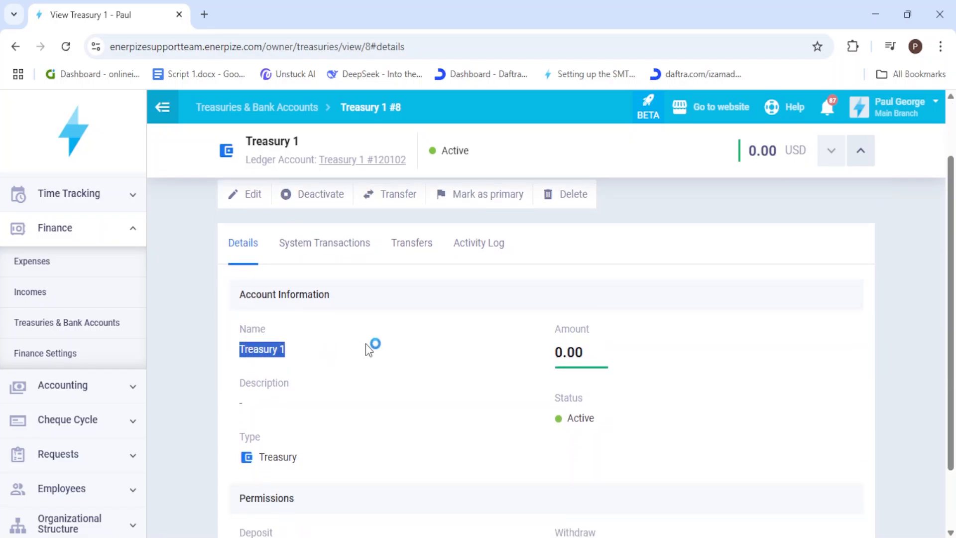
pyautogui.click(596, 365)
pyautogui.doubleClick(596, 365)
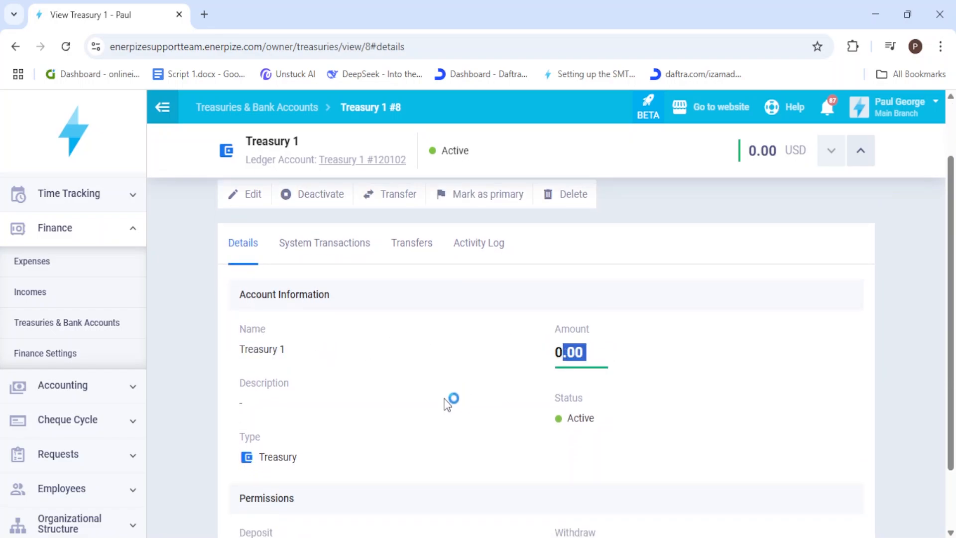
pyautogui.moveTo(608, 420); pyautogui.dragTo(544, 418)
pyautogui.scroll(-2, 528, 408)
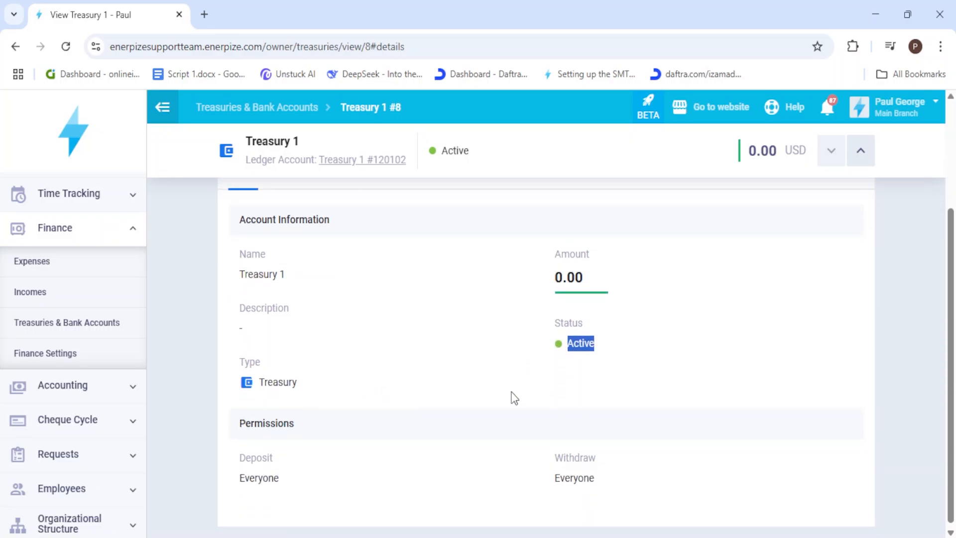
pyautogui.moveTo(626, 476); pyautogui.dragTo(309, 476)
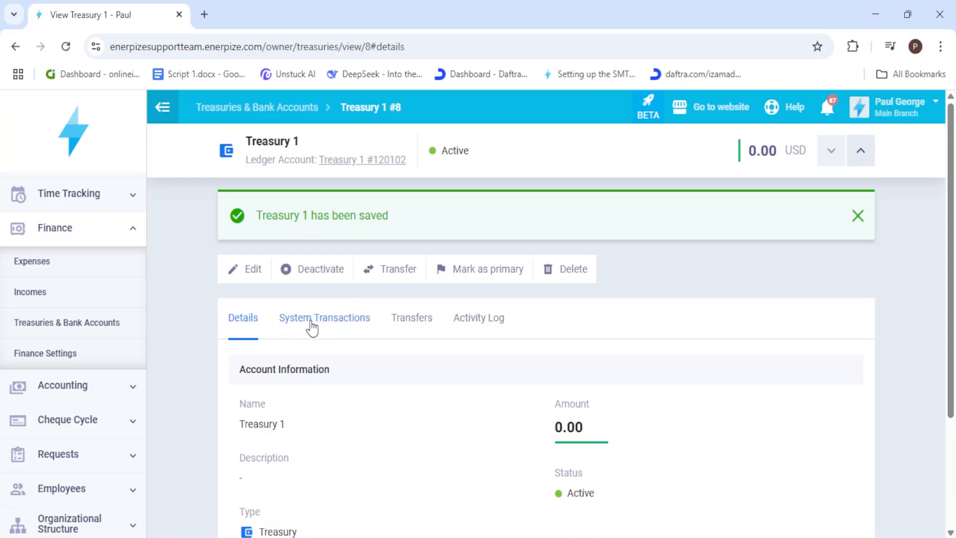
# - Look through the system transactions, transfers and activity log of Treasury 1
pyautogui.click(322, 327)
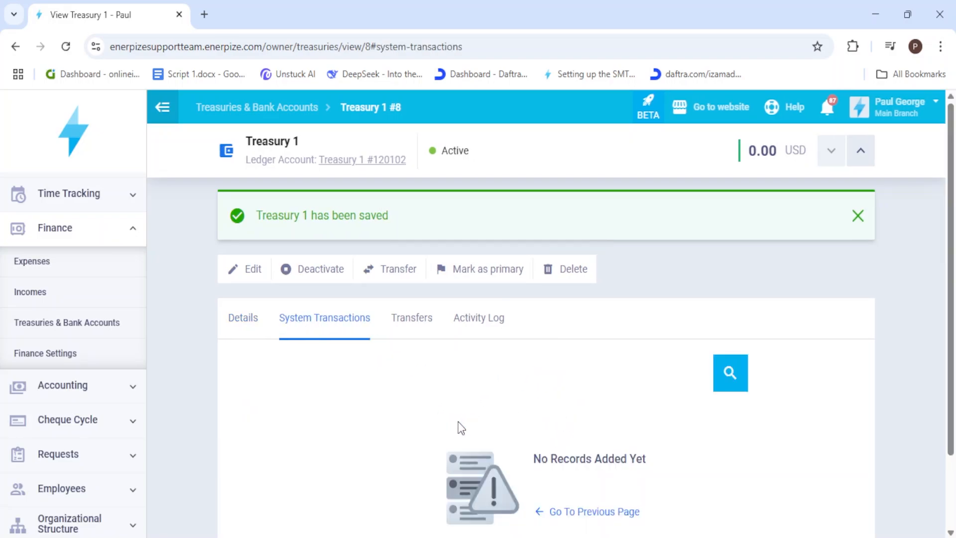
pyautogui.click(417, 324)
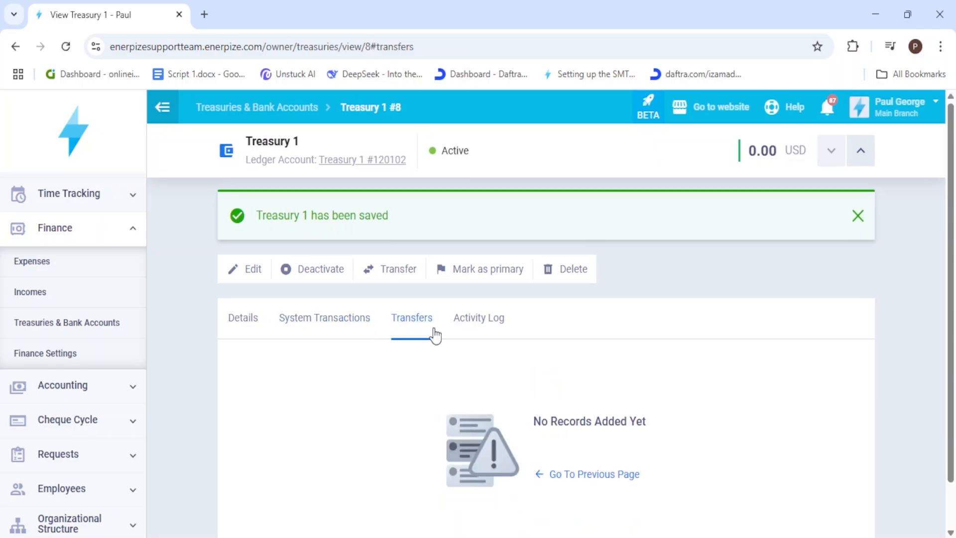
pyautogui.click(479, 324)
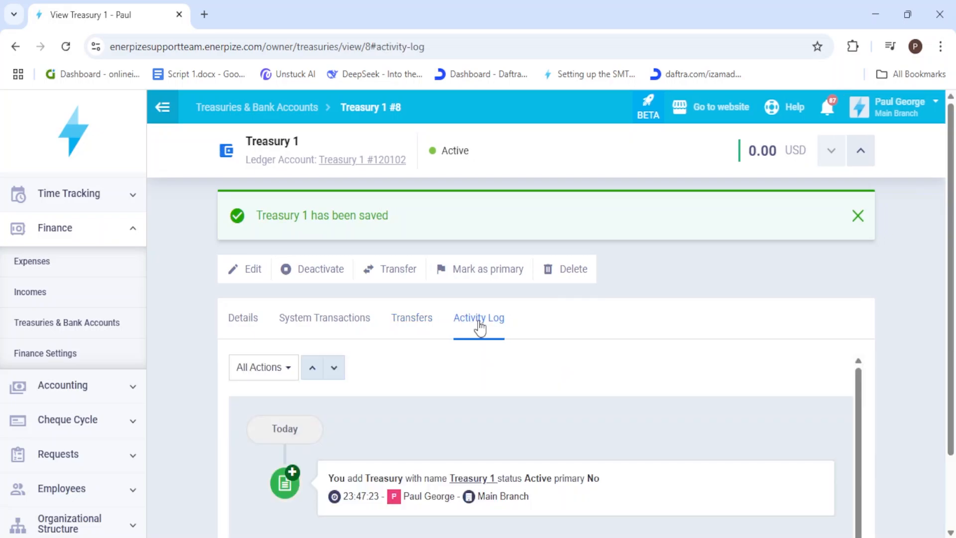
# - Check the balance of Treasury 1, and browse to the previous account record and back
pyautogui.moveTo(774, 161); pyautogui.dragTo(739, 157)
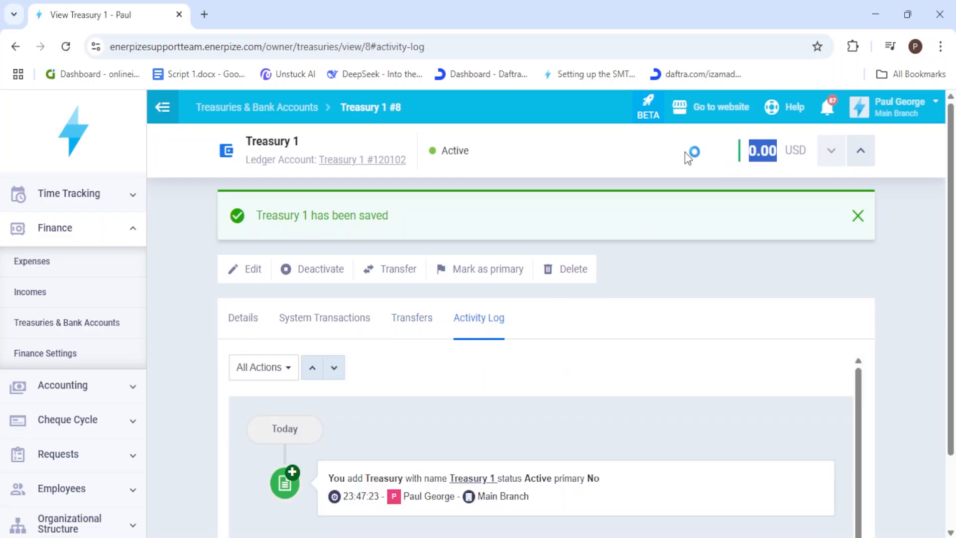
pyautogui.click(625, 156)
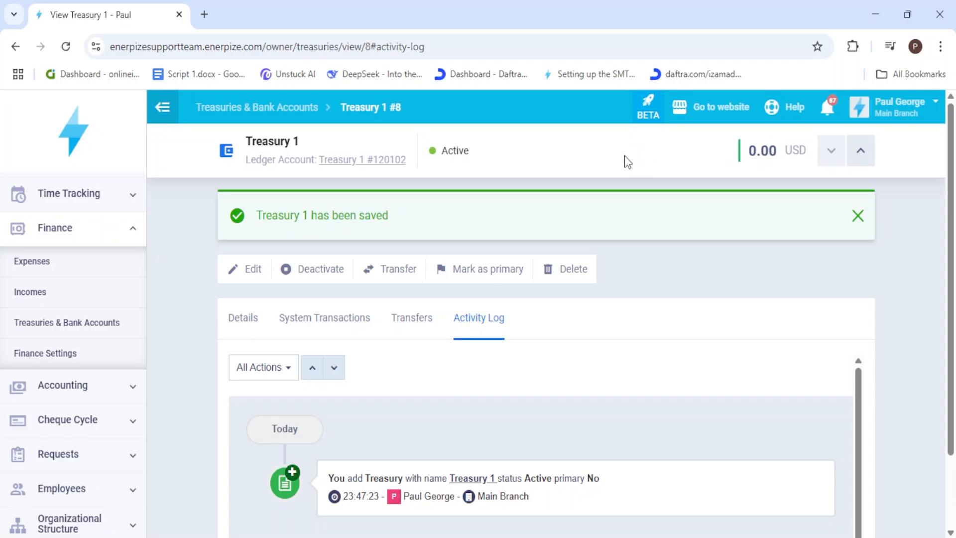
pyautogui.click(853, 156)
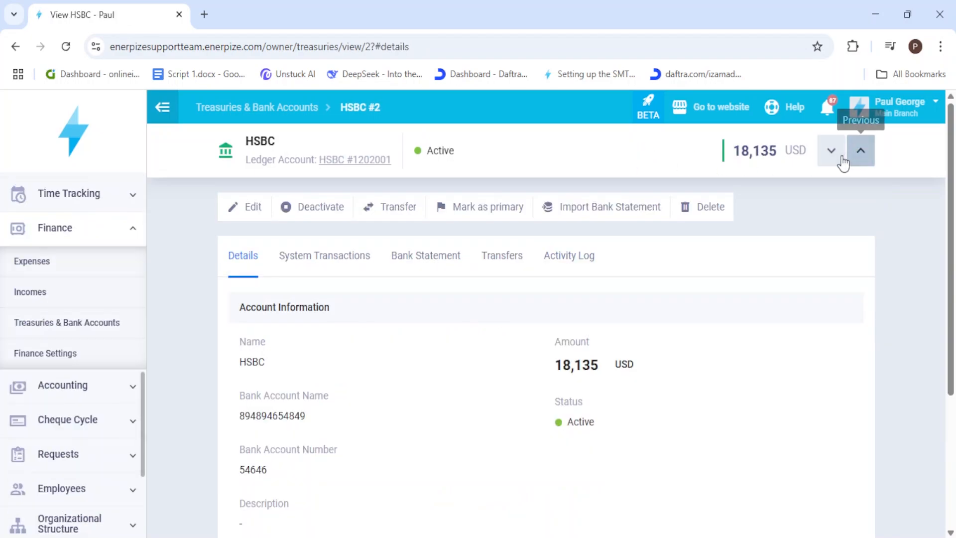
pyautogui.click(835, 155)
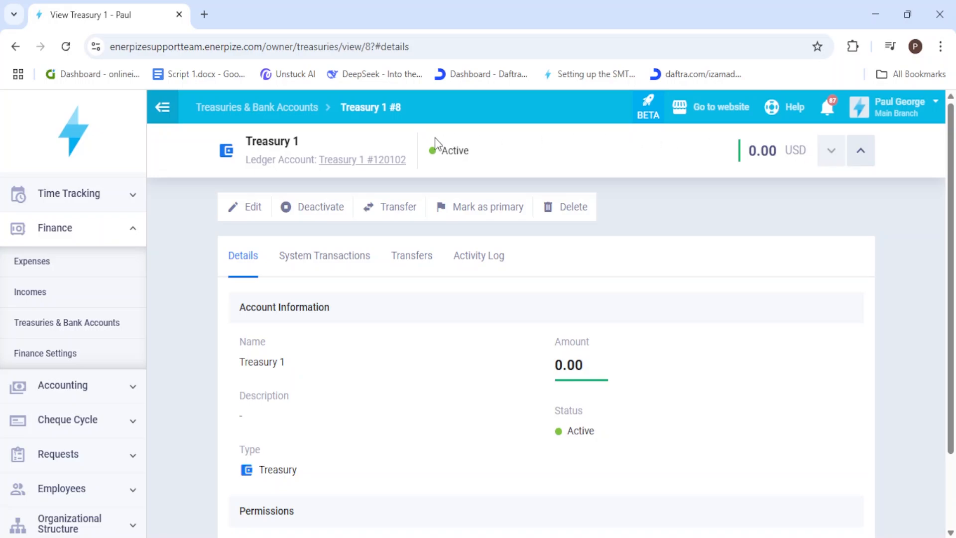
# - Open the ledger account of Treasury 1 in a new tab and view it within the Treasury category of the chart of accounts
pyautogui.middleClick(373, 160)
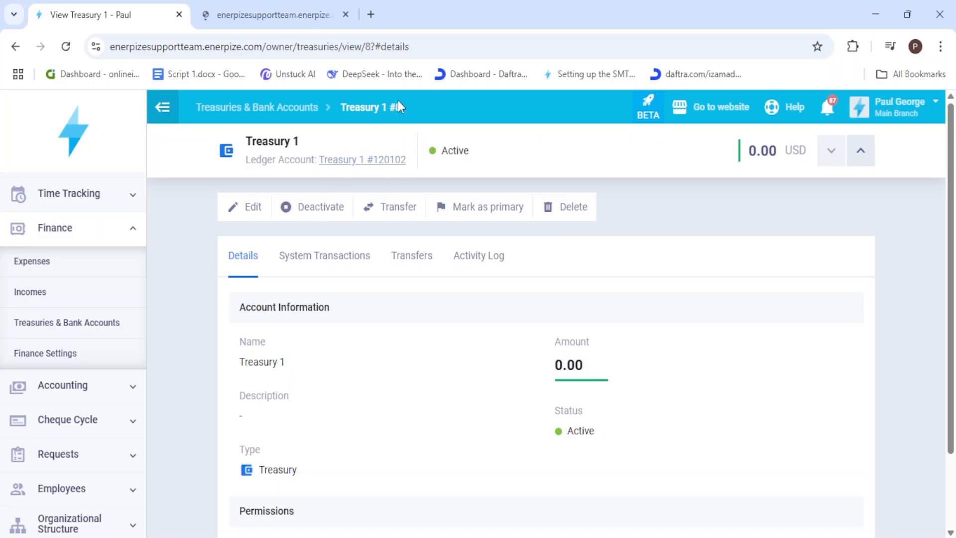
pyautogui.click(280, 11)
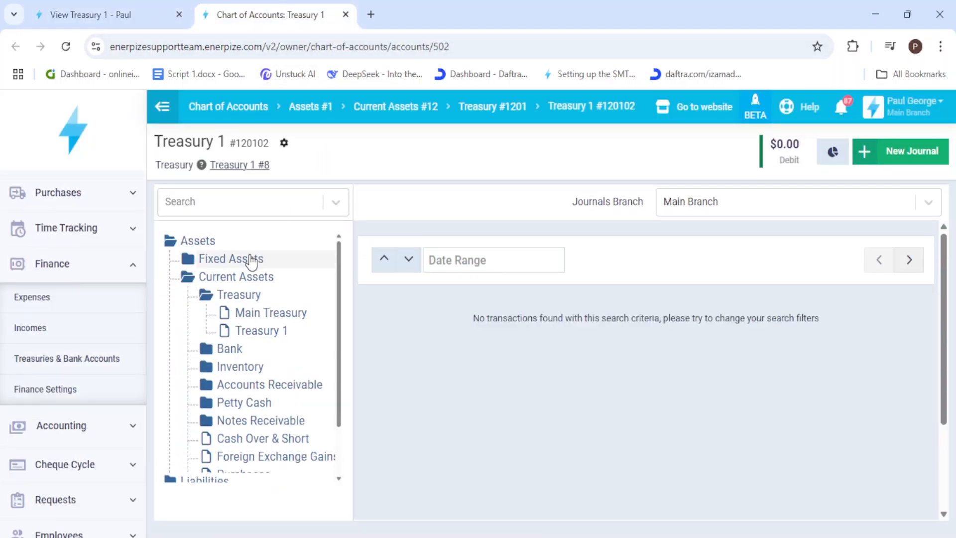
pyautogui.click(226, 298)
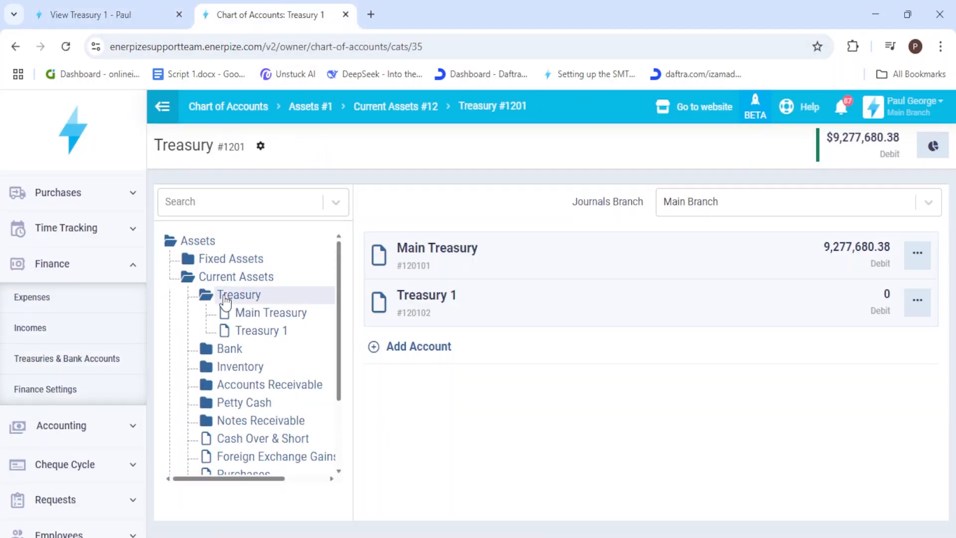
pyautogui.click(422, 294)
# - Inspect the account search and transactions area of the Treasury 1 ledger account, and close the chart of accounts tab
pyautogui.click(241, 201)
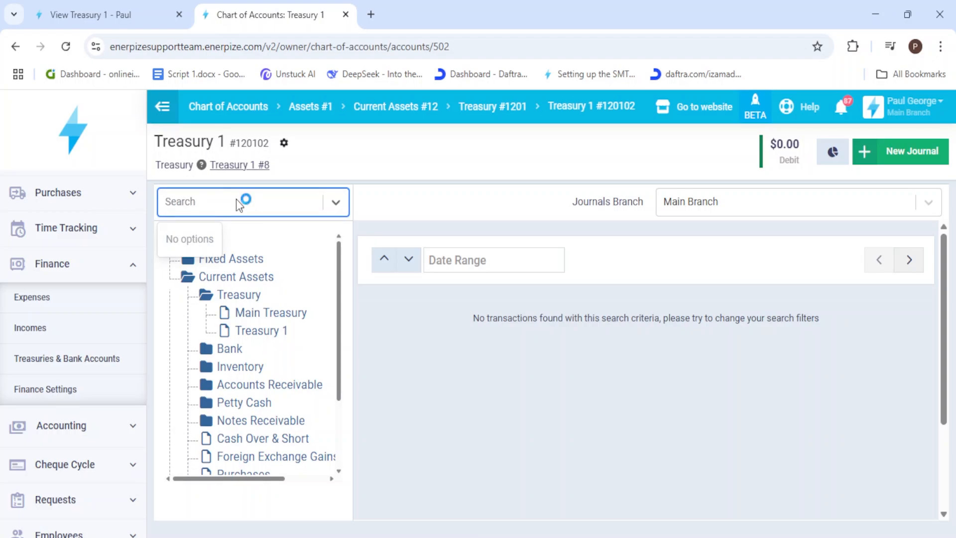
pyautogui.click(427, 324)
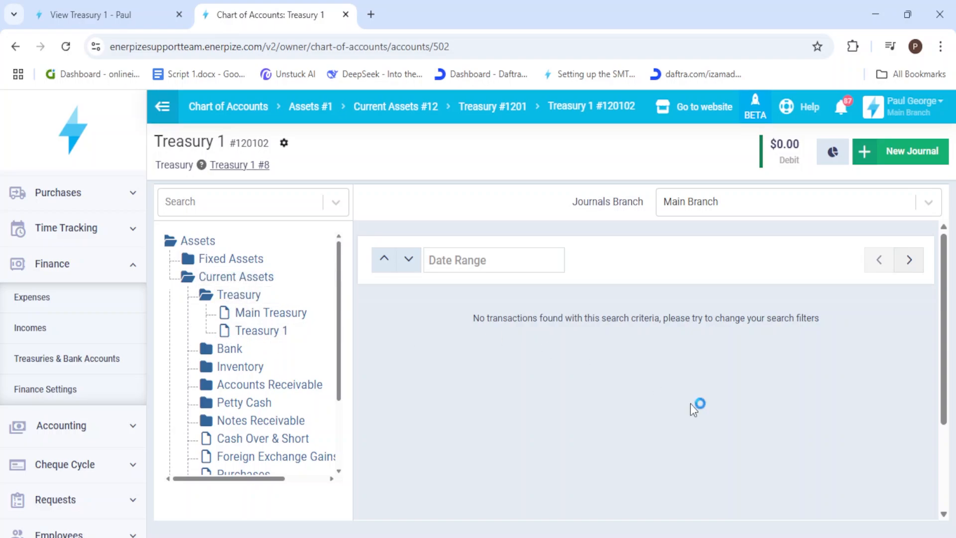
pyautogui.moveTo(691, 405); pyautogui.dragTo(694, 409)
pyautogui.moveTo(494, 328); pyautogui.dragTo(766, 415)
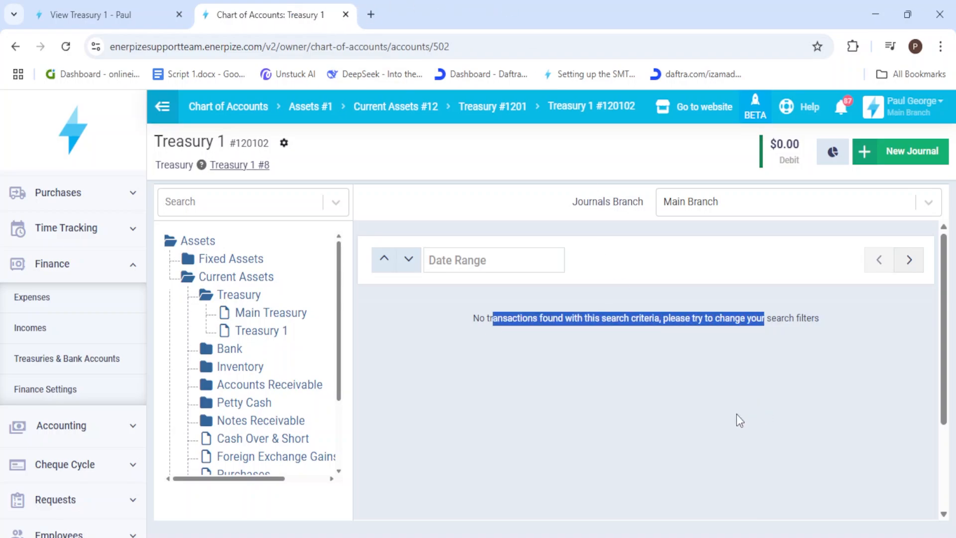
pyautogui.click(645, 303)
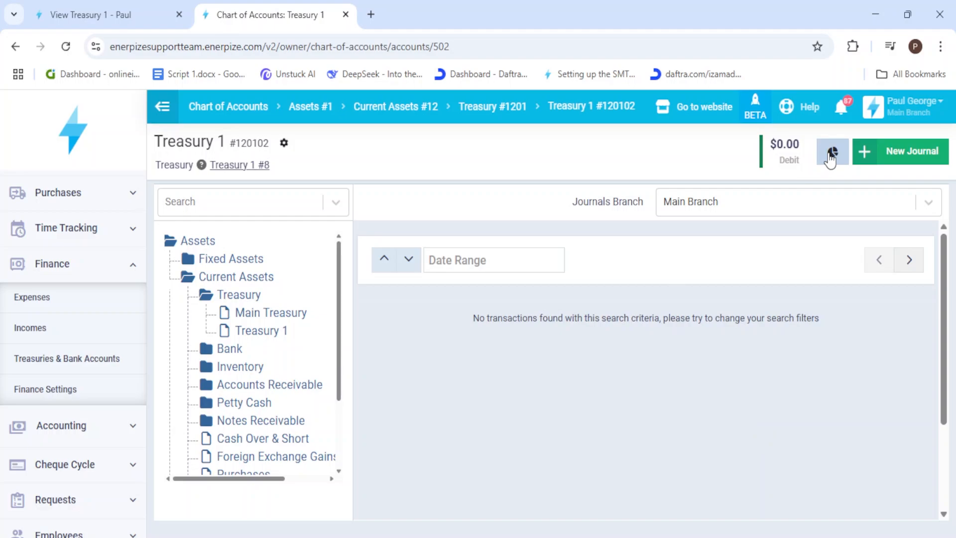
pyautogui.middleClick(297, 15)
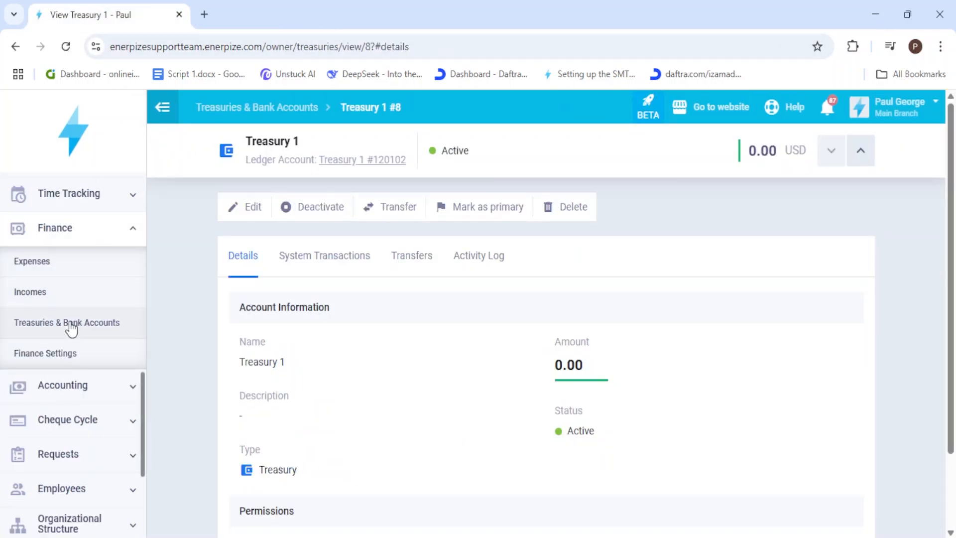
# - Start a new bank account named NBC Bank with nbc as the bank name, and enter its bank account number
pyautogui.click(70, 325)
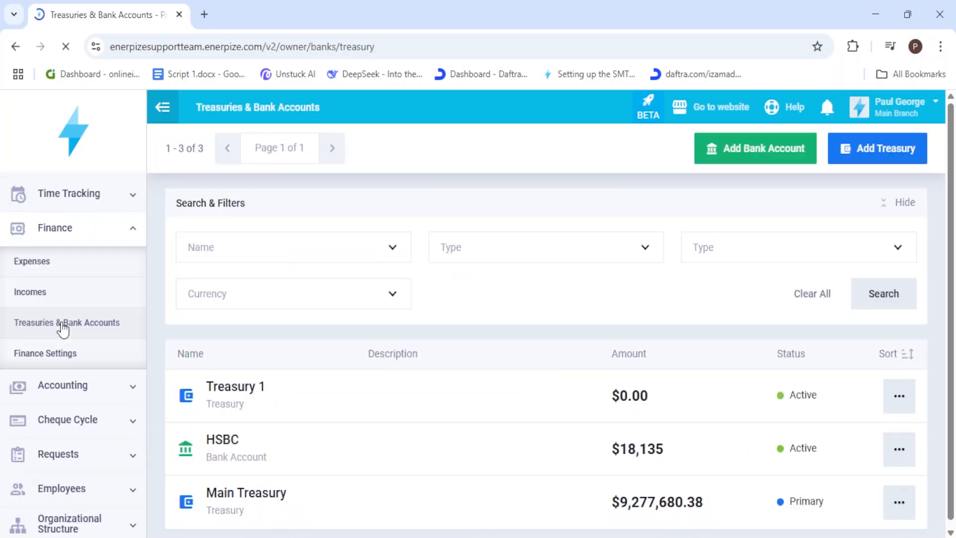
pyautogui.click(769, 149)
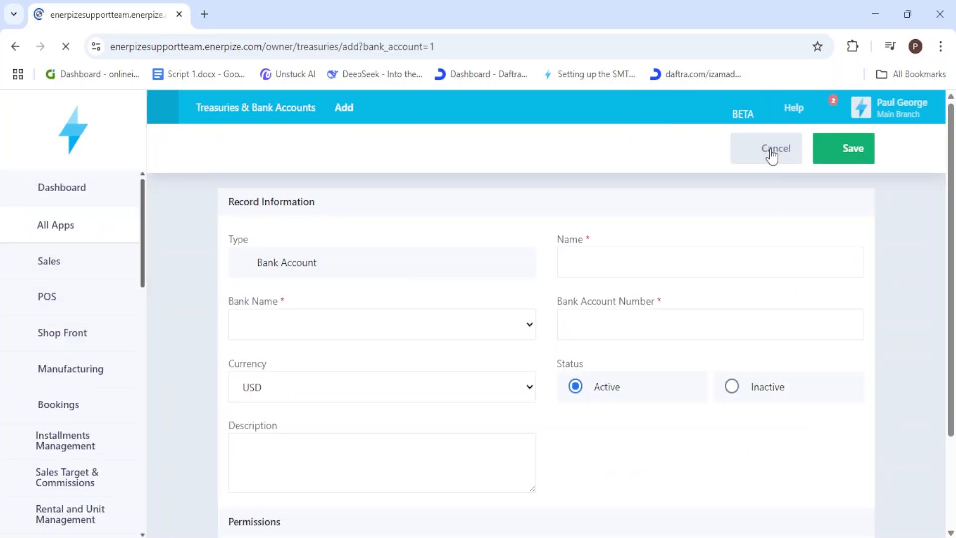
pyautogui.click(667, 259)
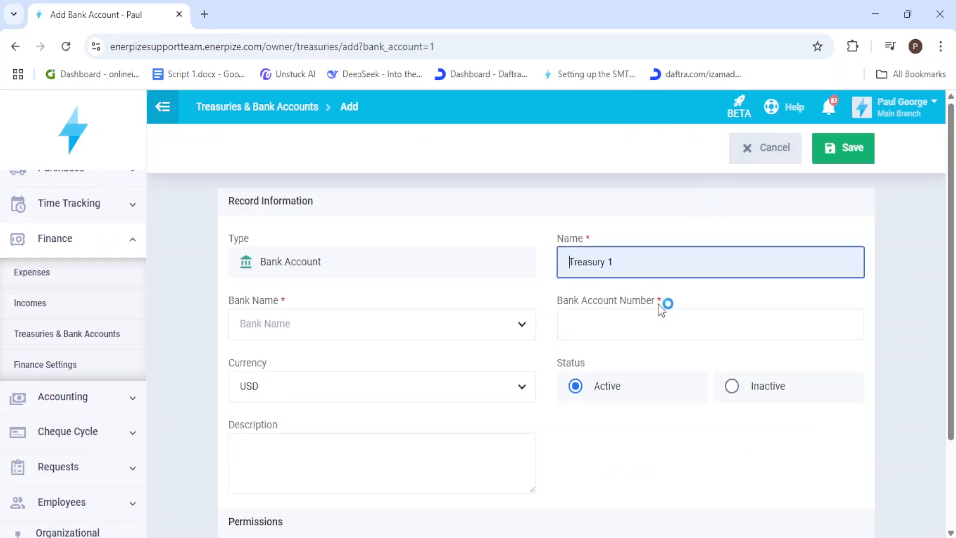
pyautogui.click(638, 377)
pyautogui.click(417, 324)
pyautogui.write('nbc')
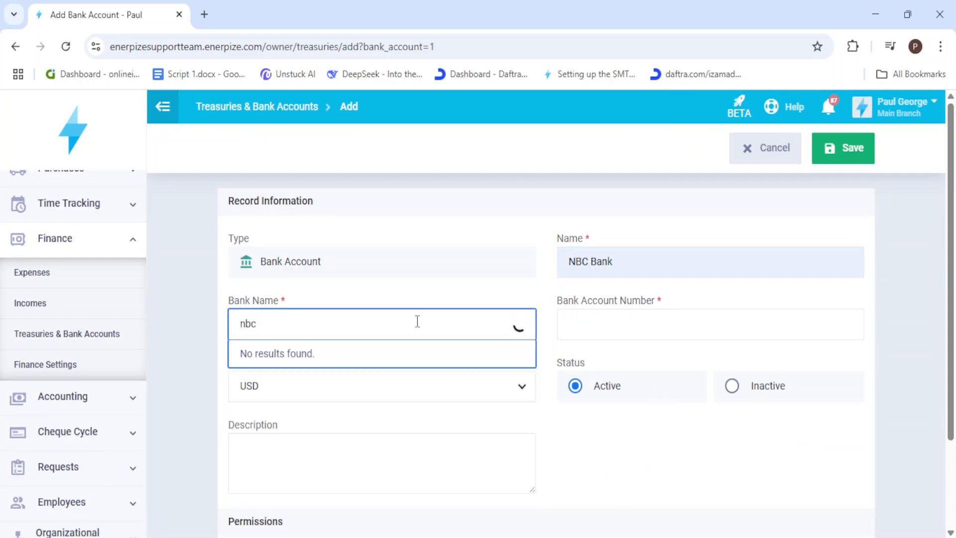
pyautogui.doubleClick(417, 321)
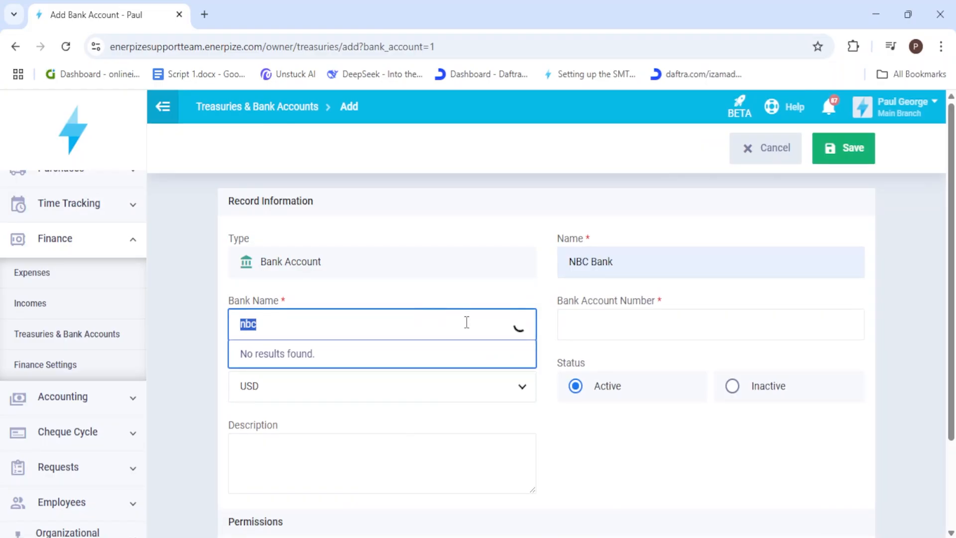
pyautogui.click(618, 321)
pyautogui.write('123654')
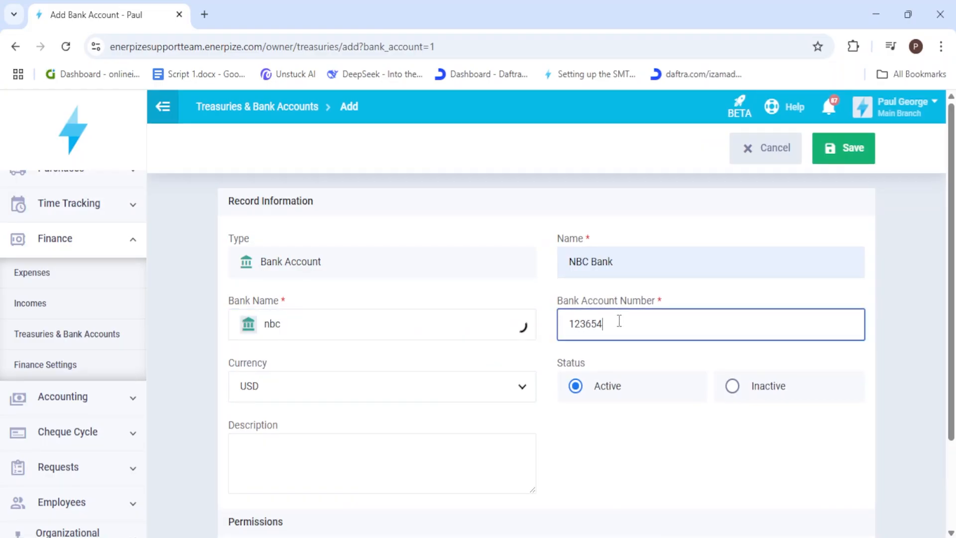
# - Browse the currency options for the new bank account and keep USD selected
pyautogui.click(491, 390)
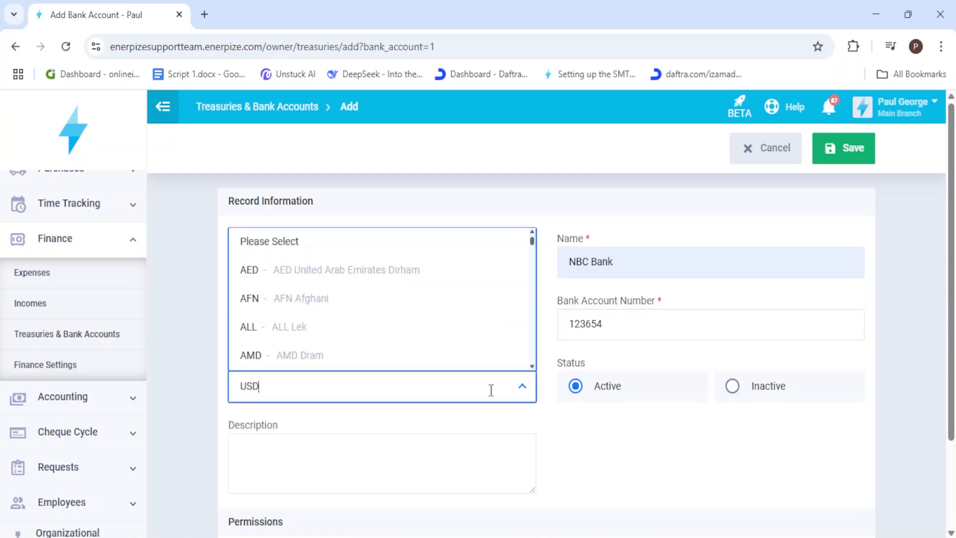
pyautogui.scroll(-2, 348, 296)
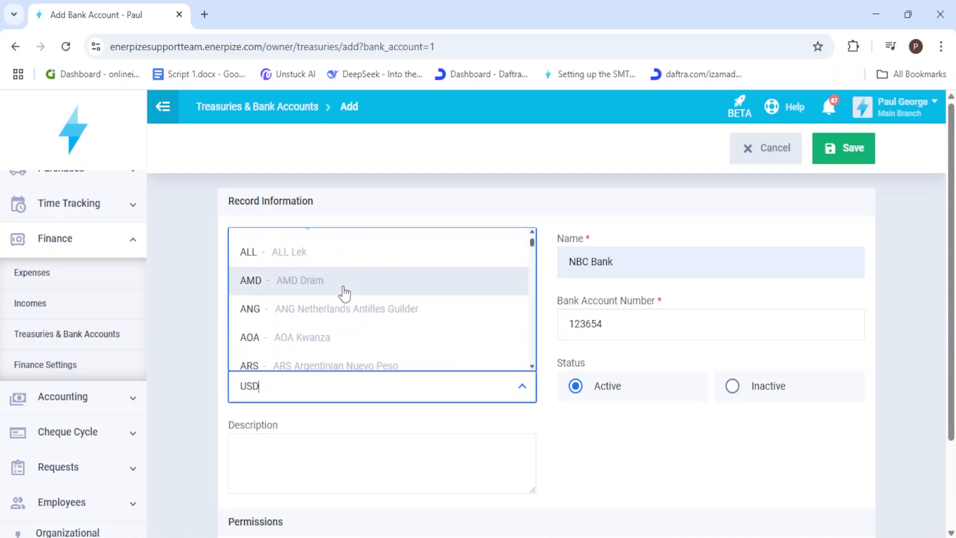
pyautogui.scroll(-2, 349, 314)
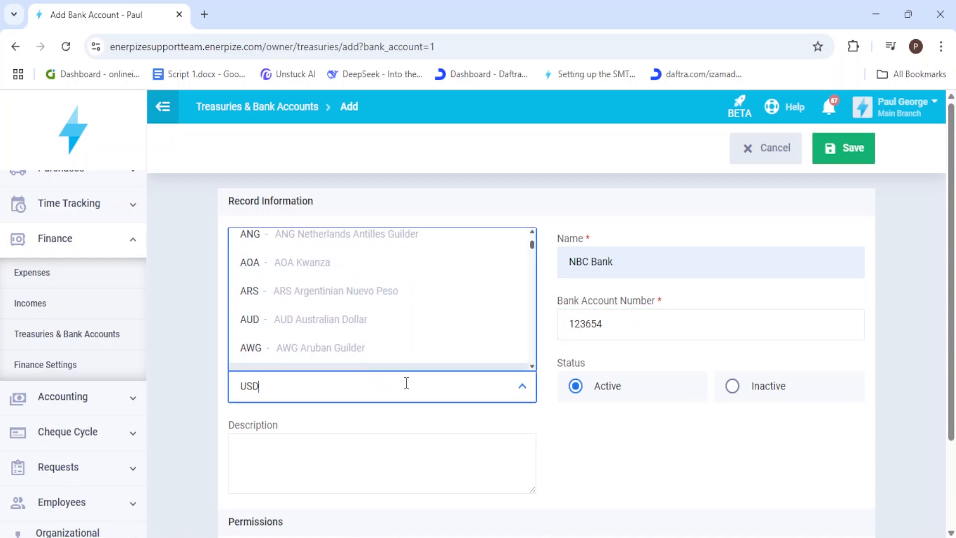
pyautogui.click(522, 387)
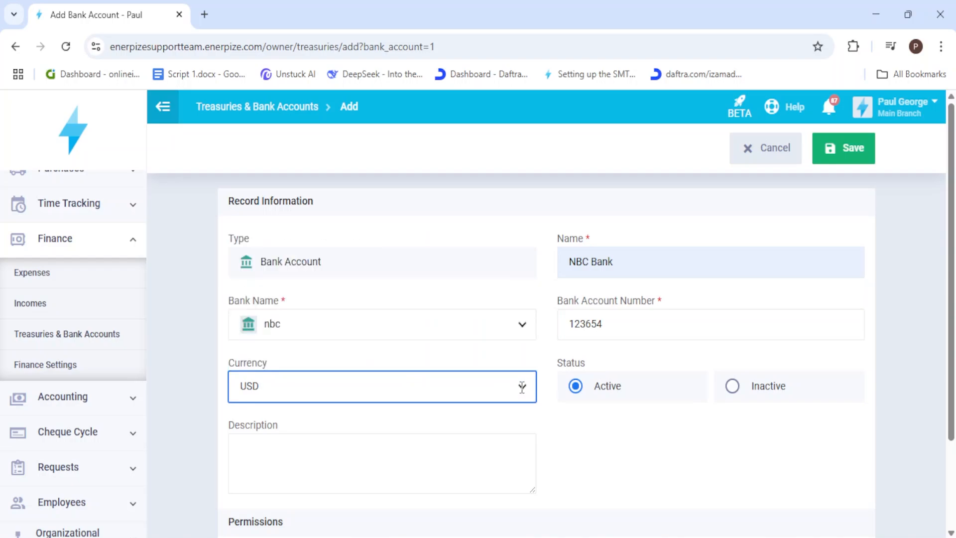
pyautogui.click(522, 387)
pyautogui.click(522, 386)
pyautogui.click(522, 386)
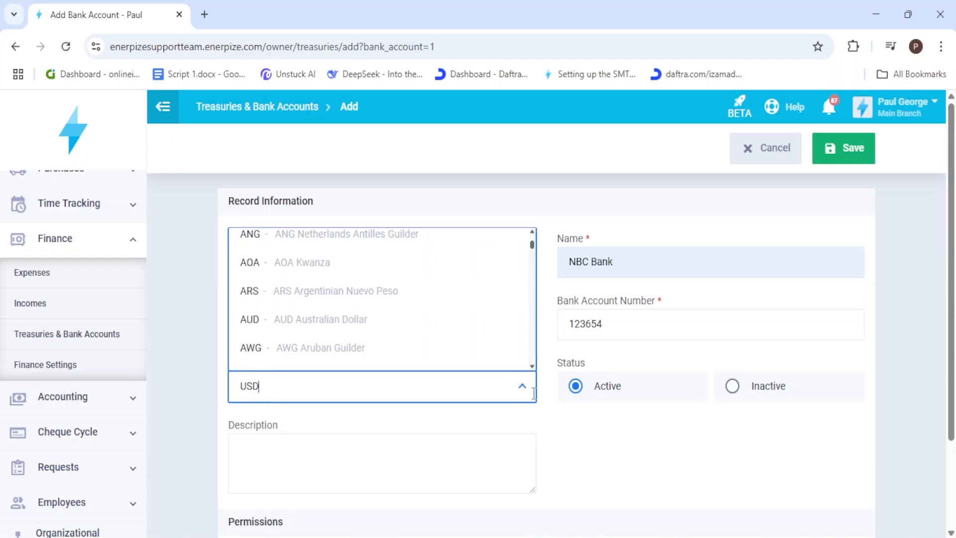
pyautogui.click(558, 429)
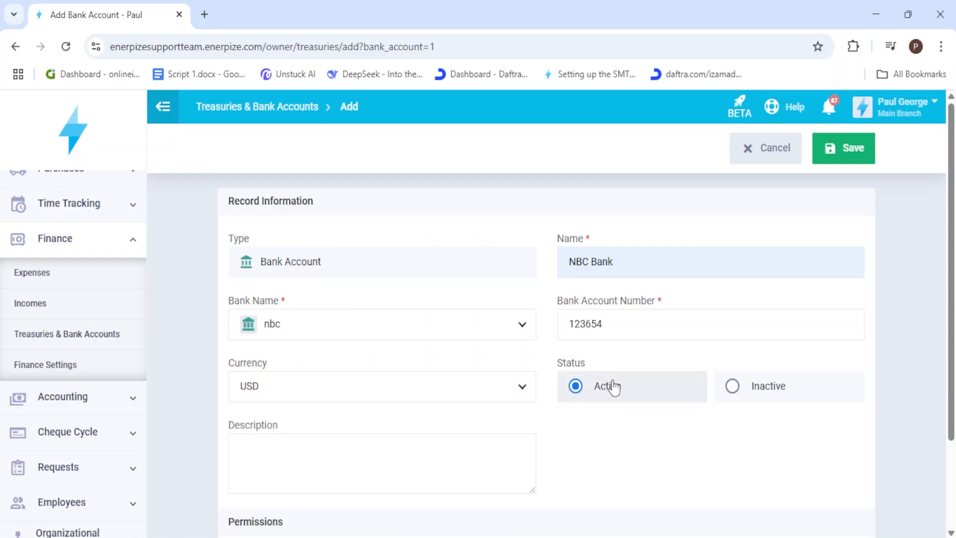
# - Save the new bank account with Active status and both deposit and withdraw permissions left at Everyone
pyautogui.scroll(-2, 614, 386)
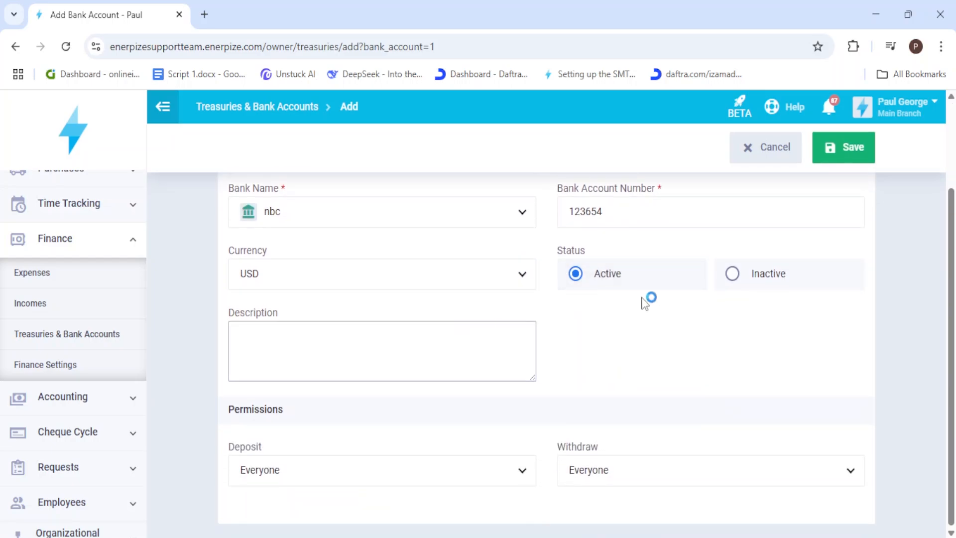
pyautogui.click(731, 277)
pyautogui.click(514, 333)
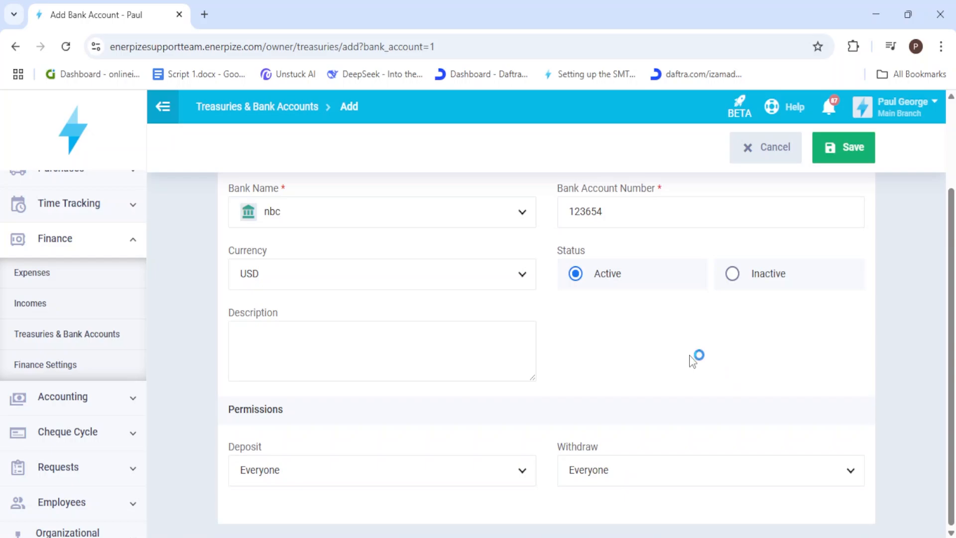
pyautogui.click(826, 149)
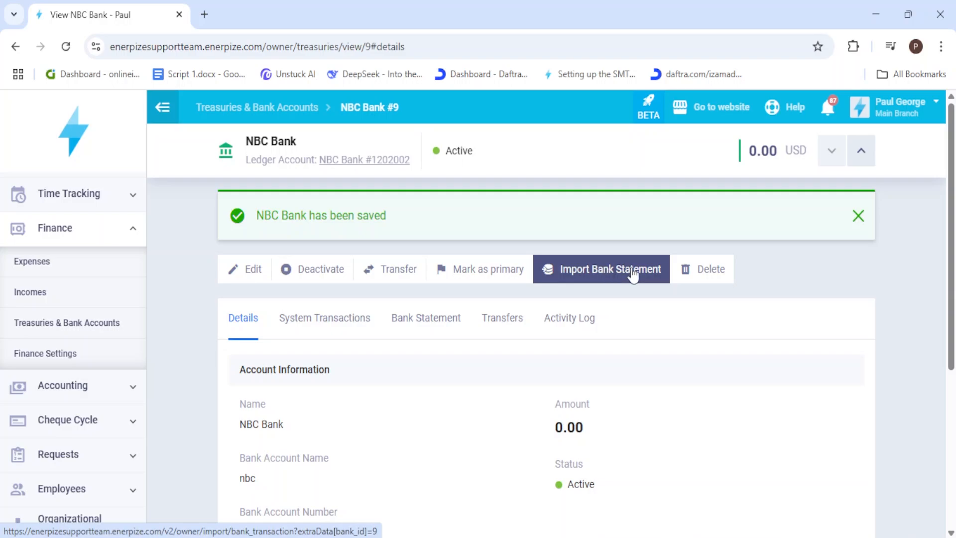
# - Open the ledger account of NBC Bank in a new tab, view it in the chart of accounts, and close that tab
pyautogui.click(707, 269)
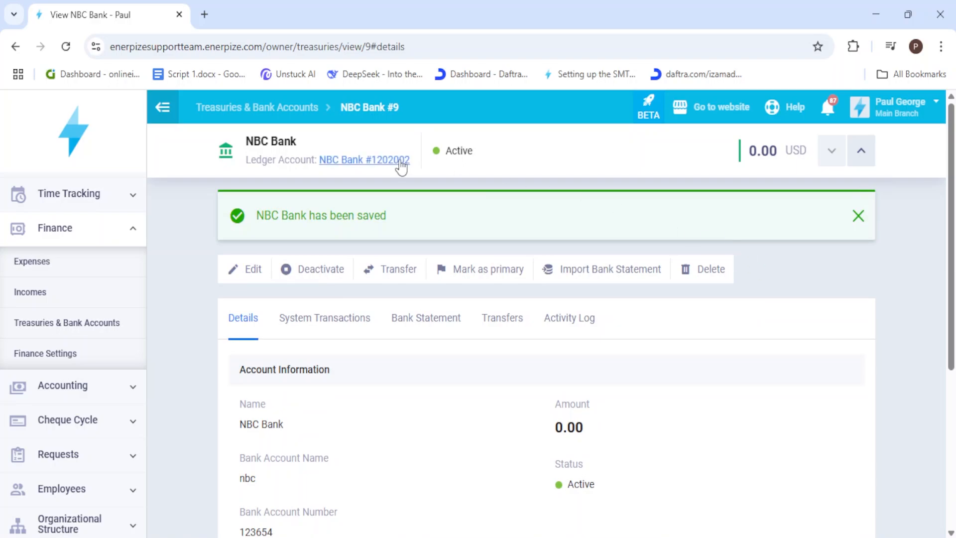
pyautogui.middleClick(369, 162)
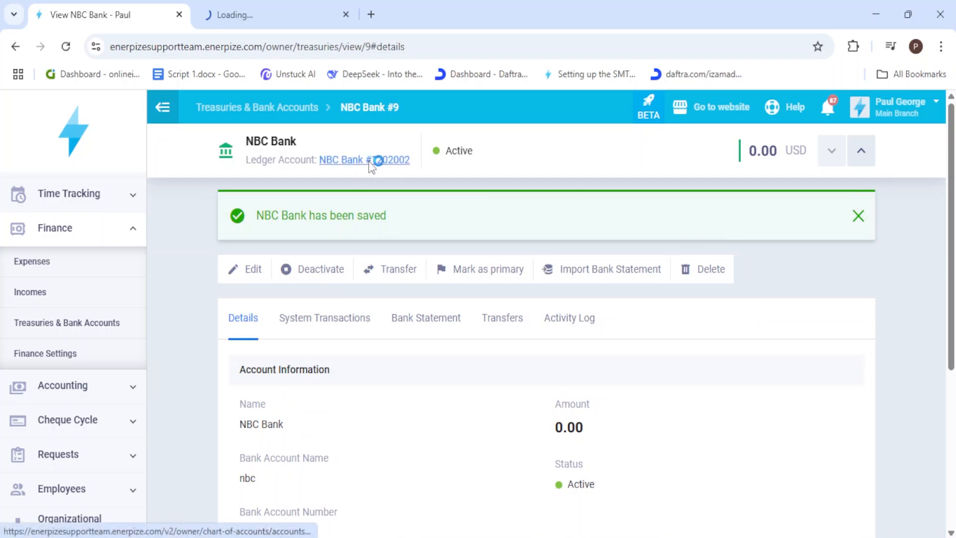
pyautogui.click(273, 19)
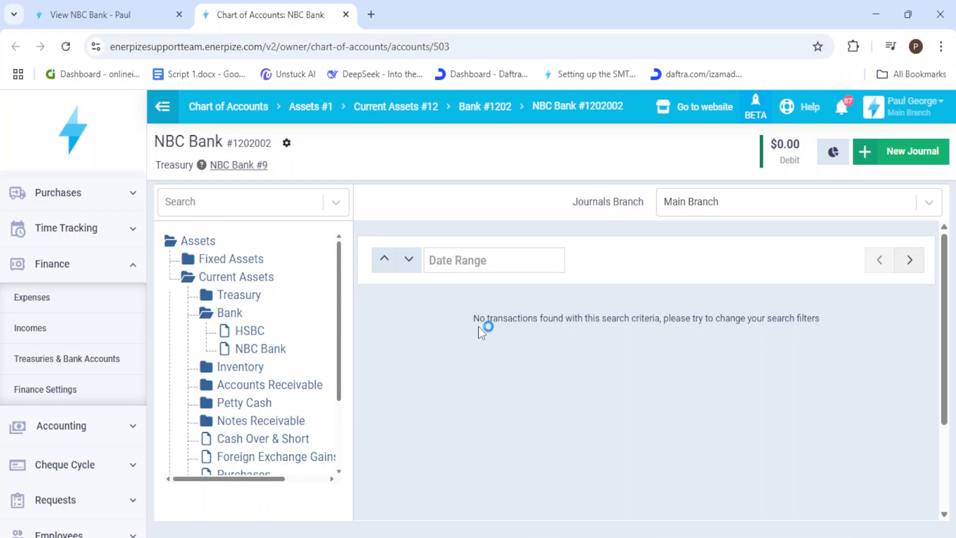
pyautogui.middleClick(269, 22)
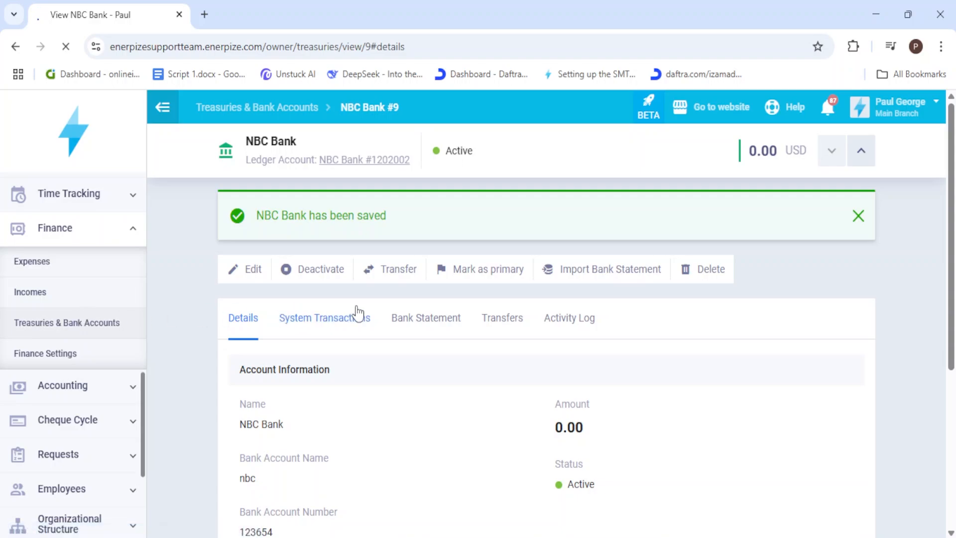
# - Look through the treasuries and bank accounts list, its name filter options and the actions available for NBC Bank
pyautogui.scroll(-1, 330, 449)
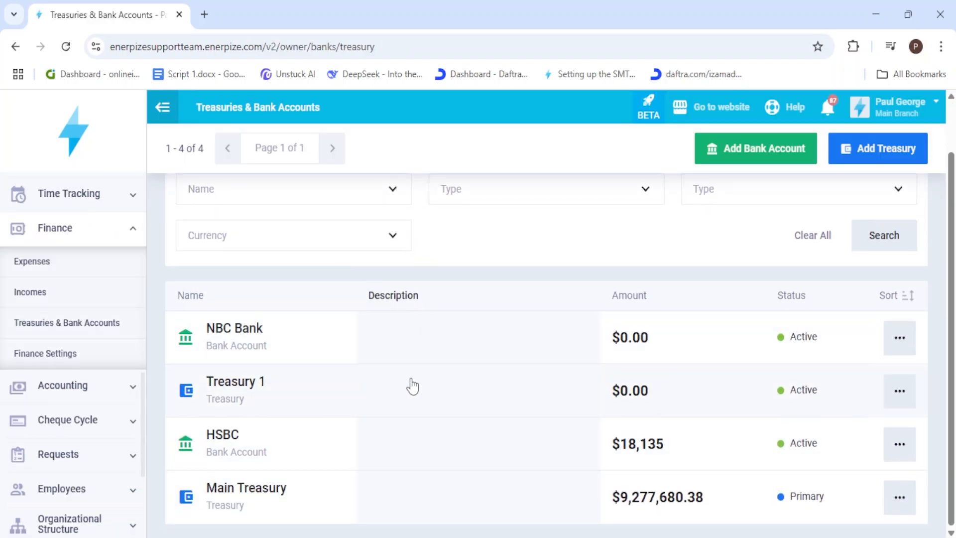
pyautogui.scroll(1, 326, 468)
pyautogui.click(281, 249)
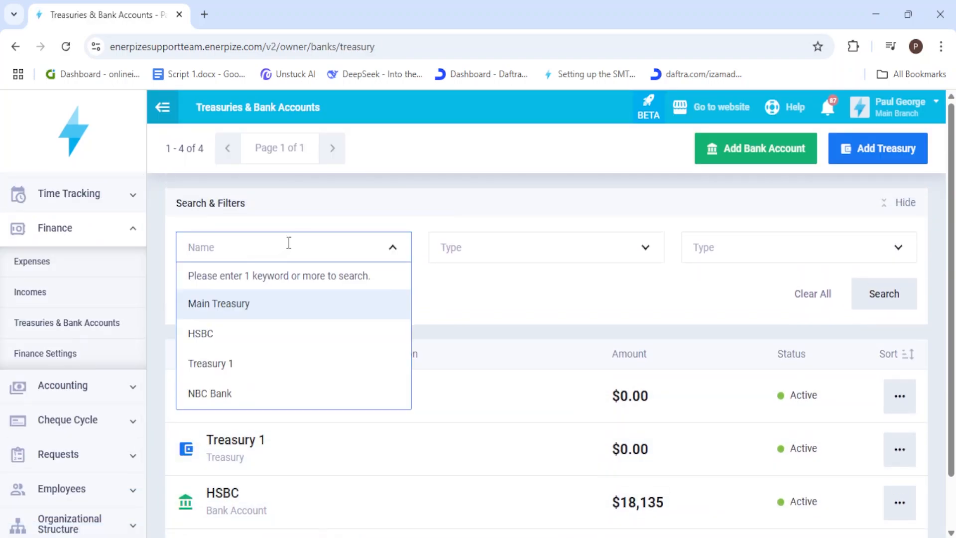
pyautogui.click(474, 299)
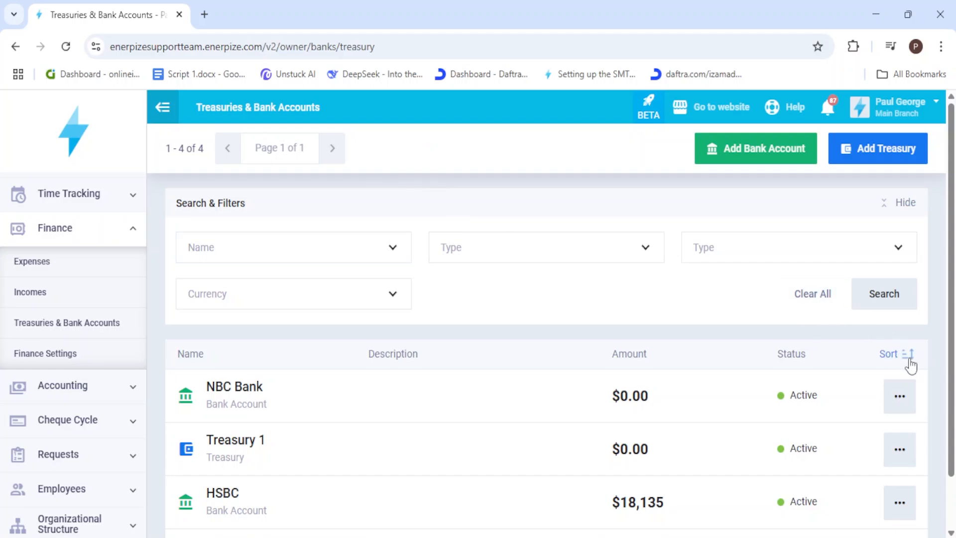
pyautogui.scroll(-1, 507, 298)
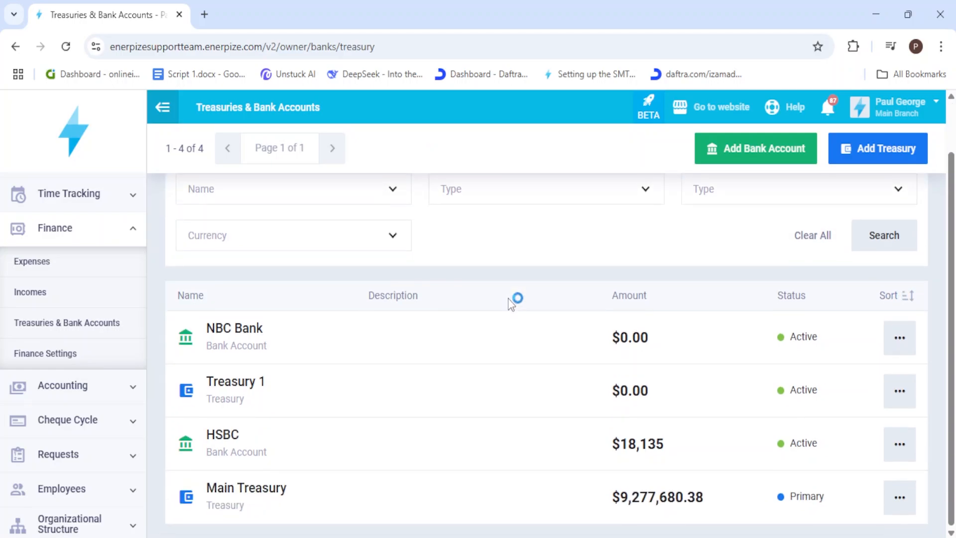
pyautogui.click(900, 337)
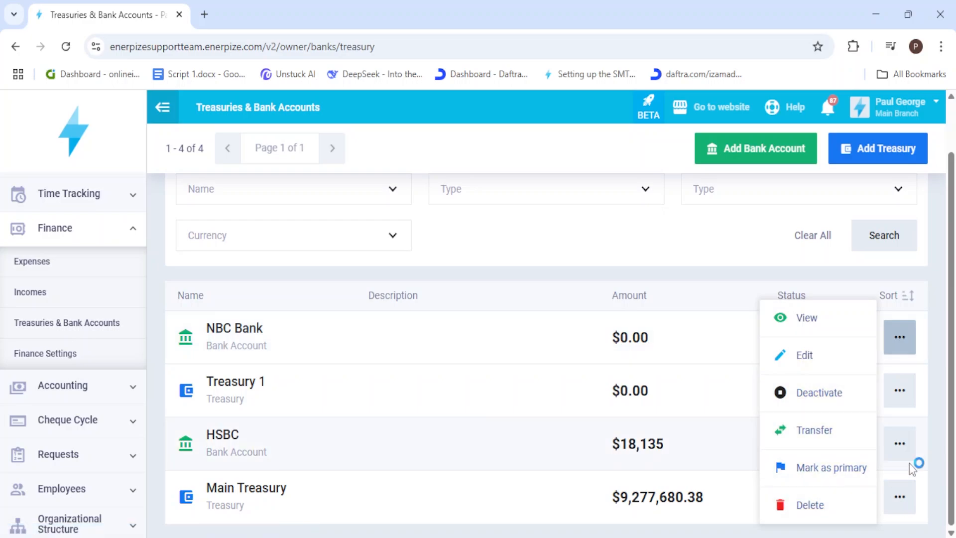
pyautogui.click(941, 362)
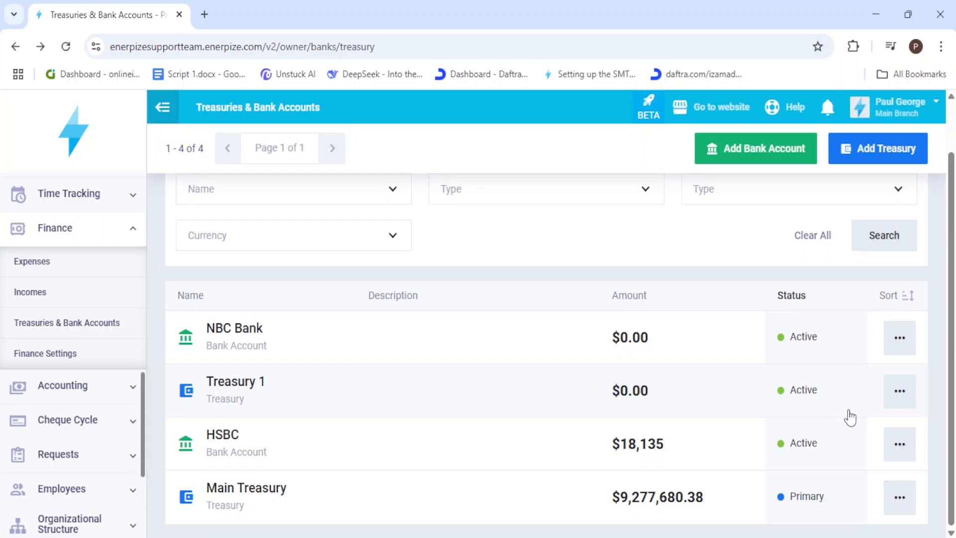
# - Open the Main Treasury record and view its transfers
pyautogui.click(899, 496)
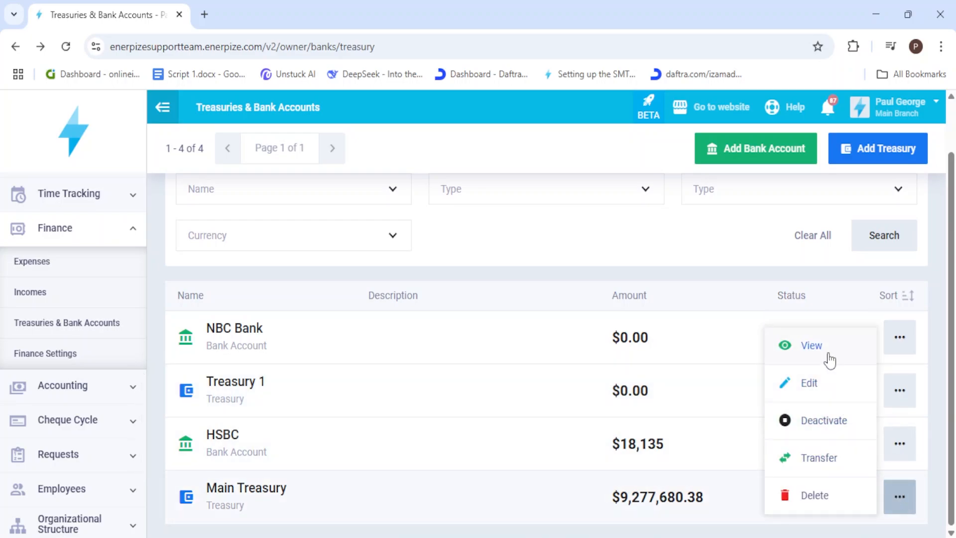
pyautogui.click(811, 345)
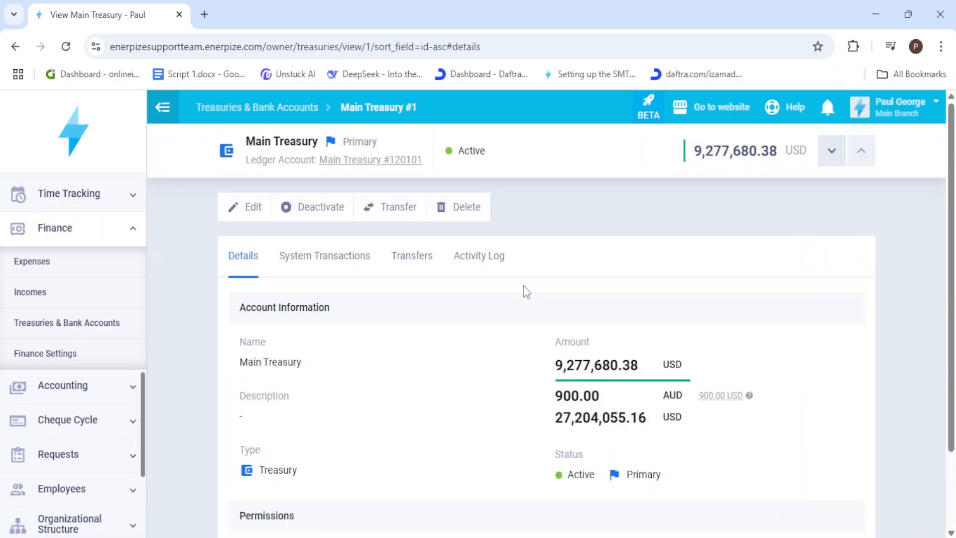
pyautogui.click(402, 269)
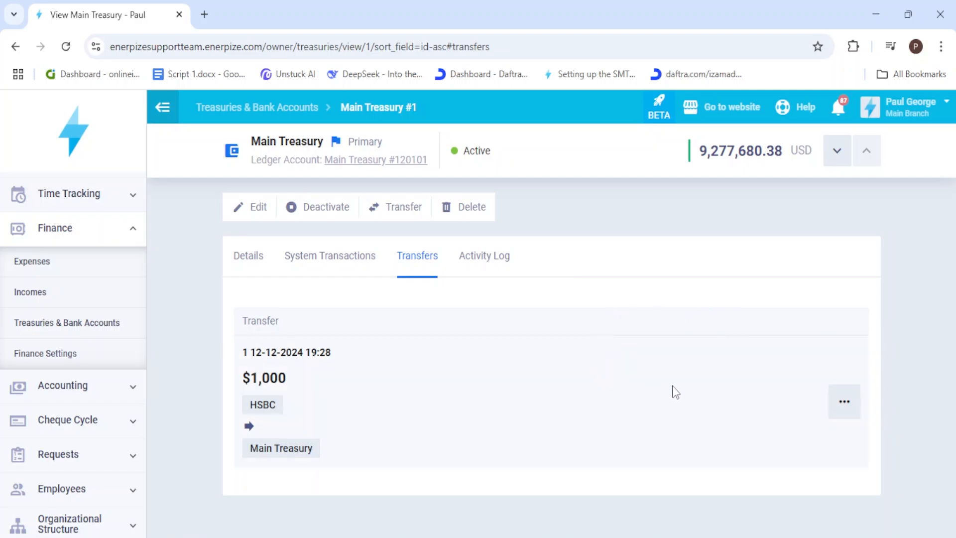
# - Start a transfer from Main Treasury of 1000 AUD Australian Dollar, with NBC Bank as the receiving treasury
pyautogui.click(405, 210)
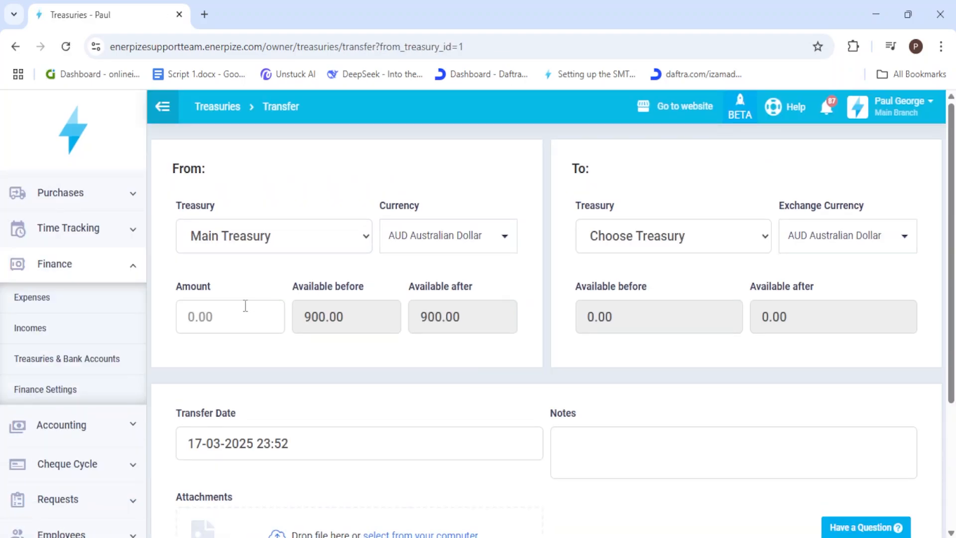
pyautogui.click(245, 306)
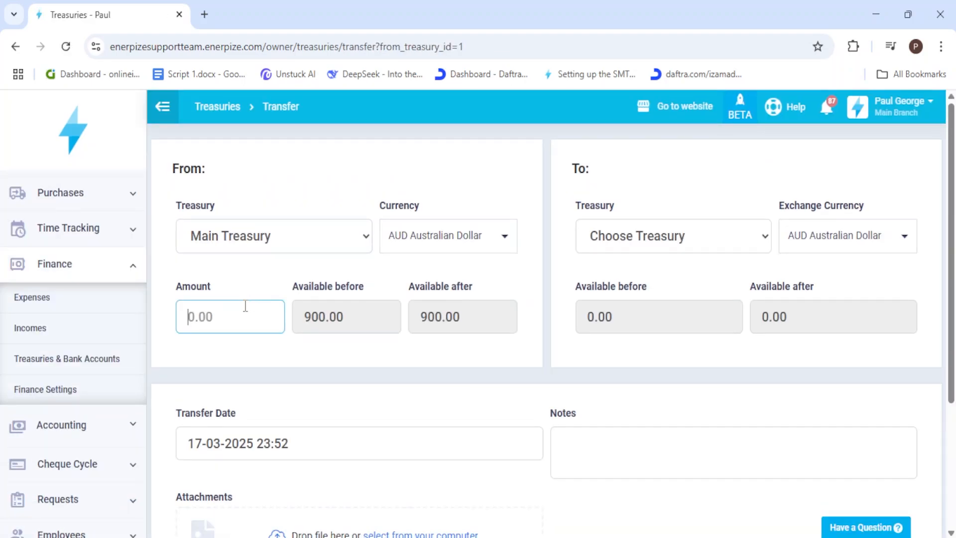
pyautogui.write('1000')
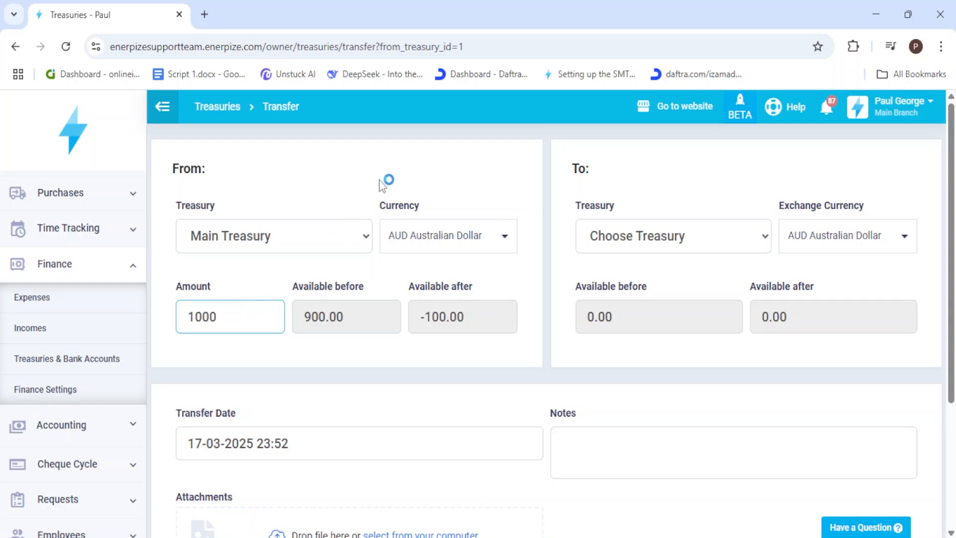
pyautogui.click(647, 239)
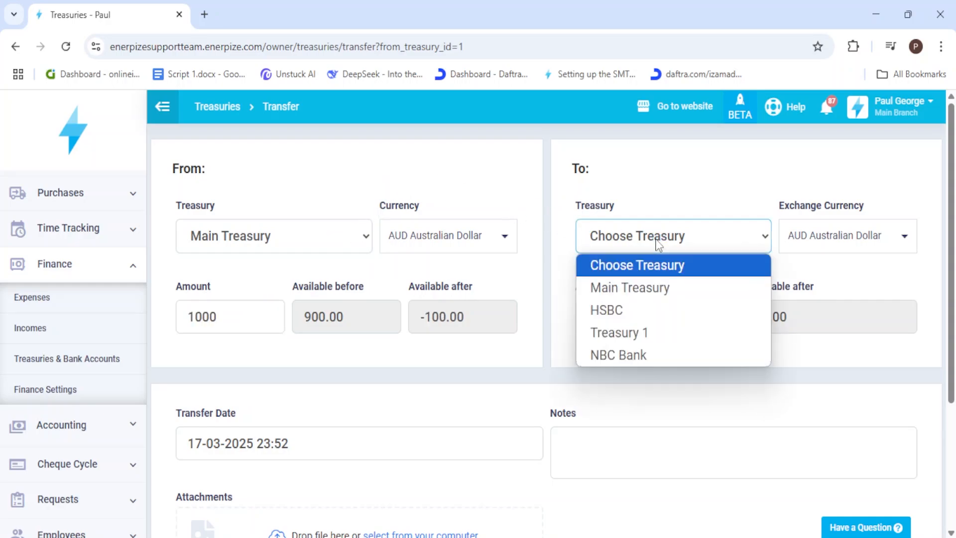
pyautogui.click(639, 354)
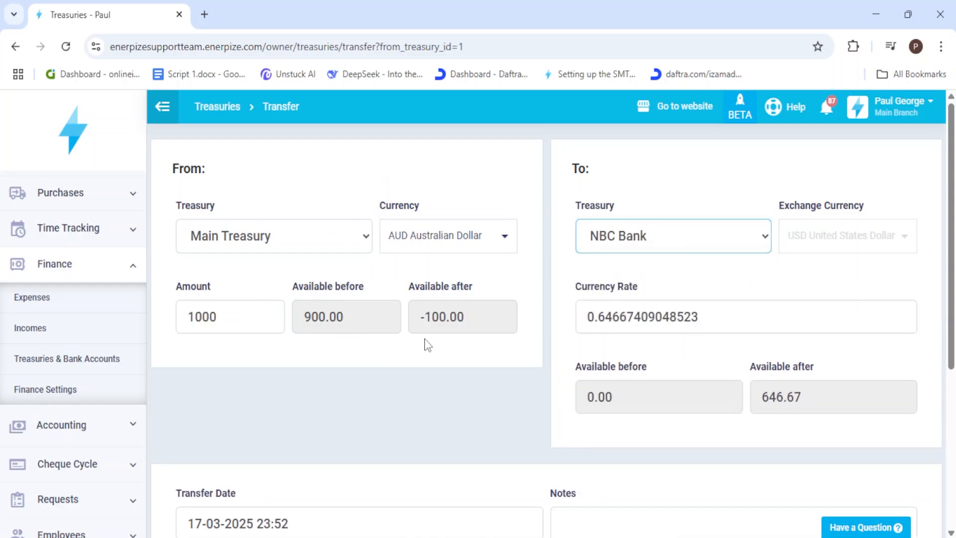
pyautogui.scroll(-1, 508, 370)
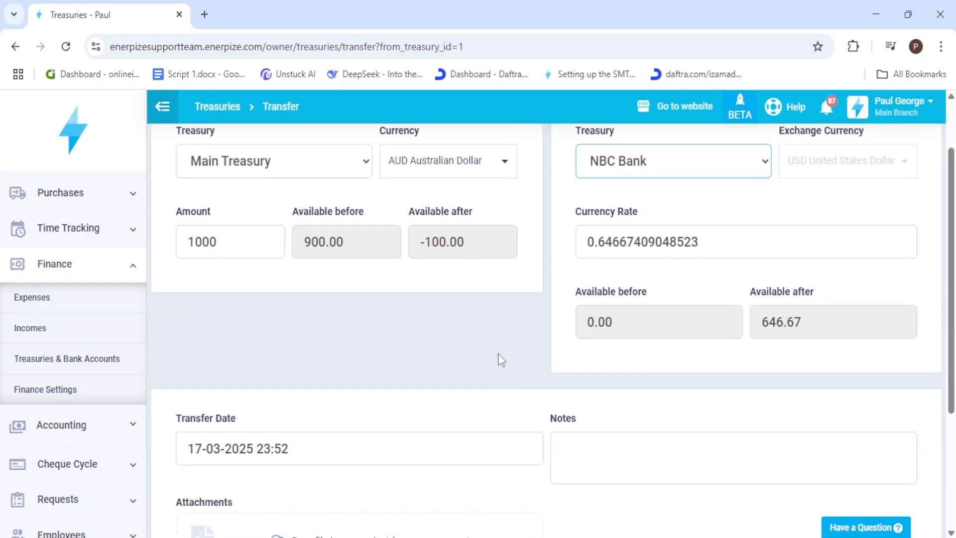
pyautogui.scroll(1, 500, 324)
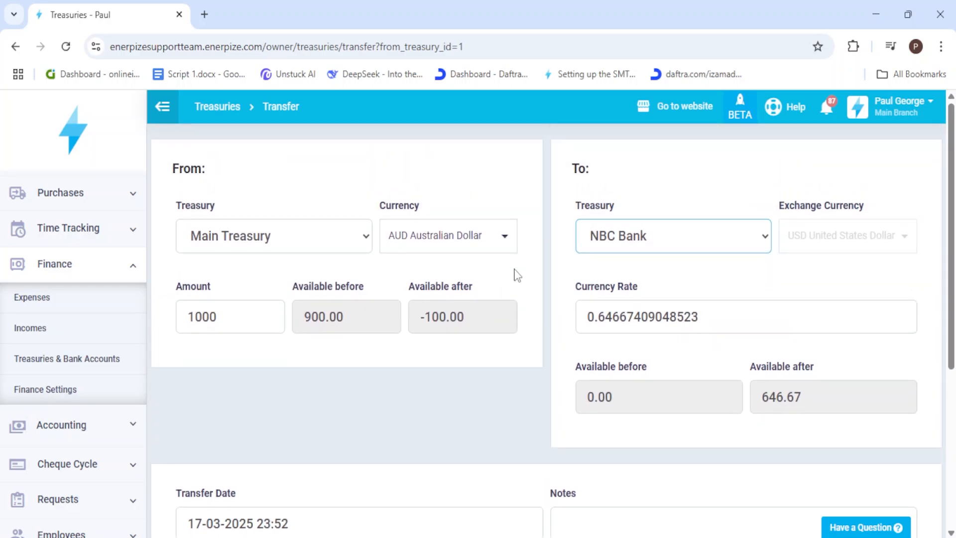
pyautogui.scroll(-3, 528, 284)
pyautogui.click(373, 297)
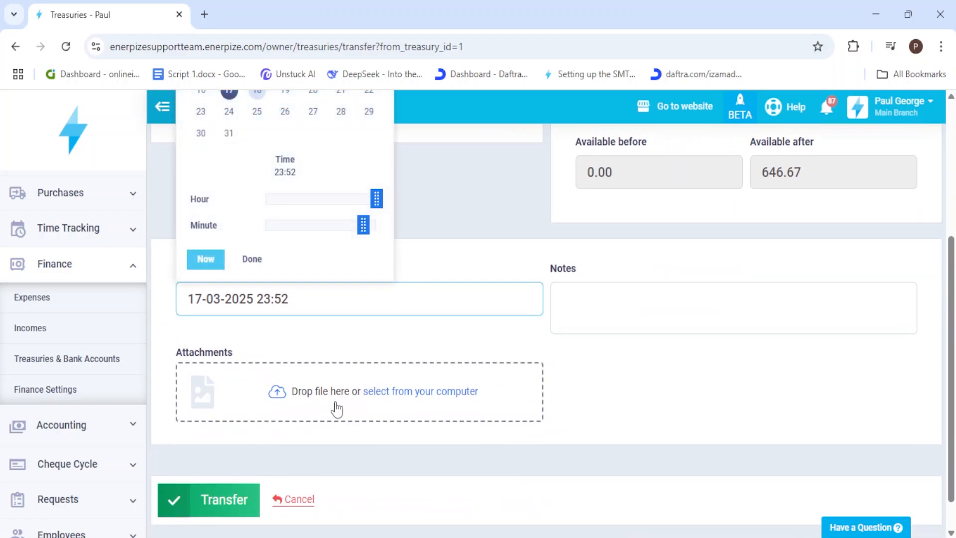
pyautogui.click(390, 429)
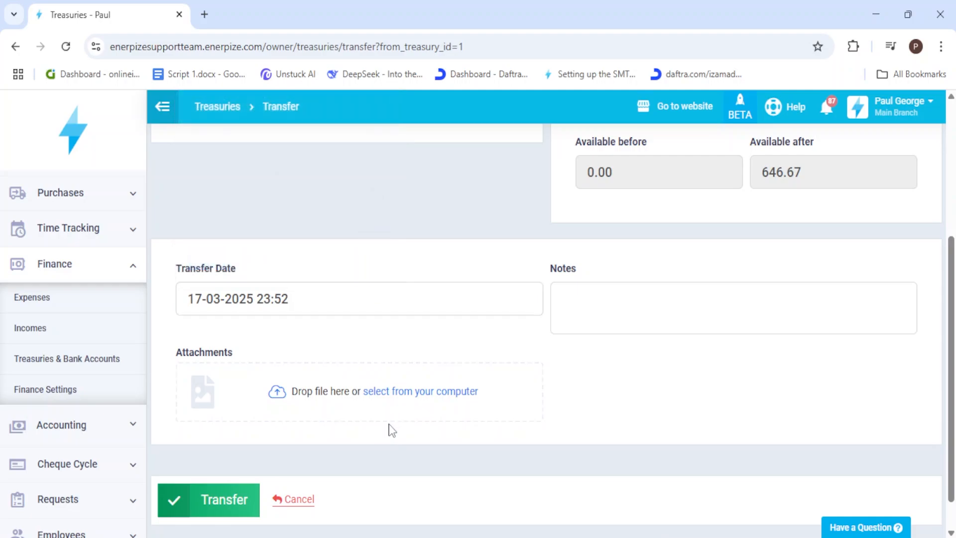
pyautogui.click(595, 317)
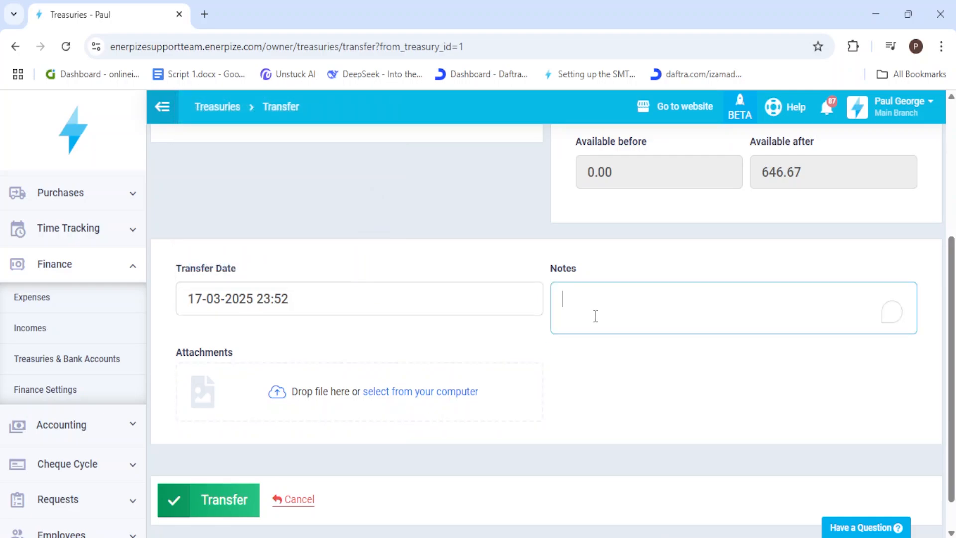
pyautogui.click(226, 500)
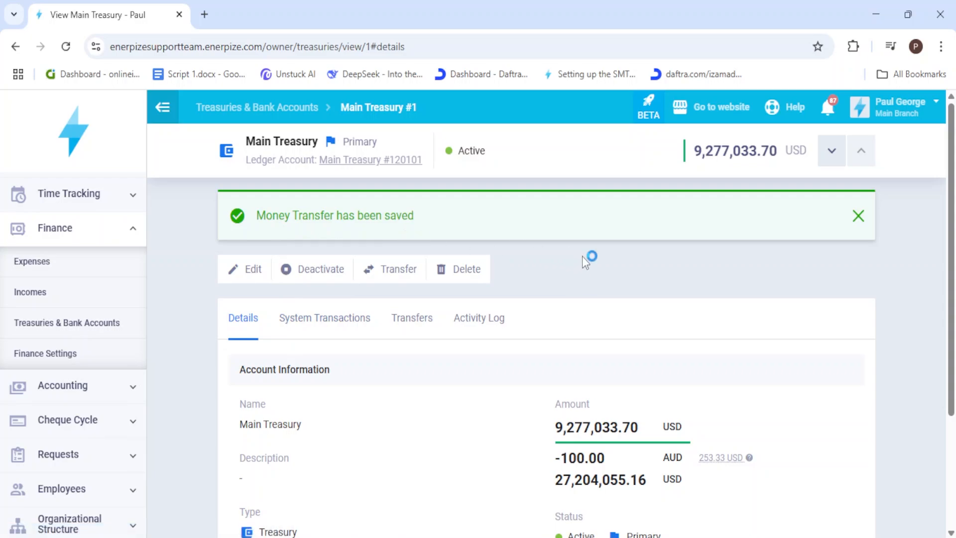
# - View Main Treasury's transfers and show the actions available for the new transfer to NBC Bank
pyautogui.click(344, 238)
pyautogui.click(413, 317)
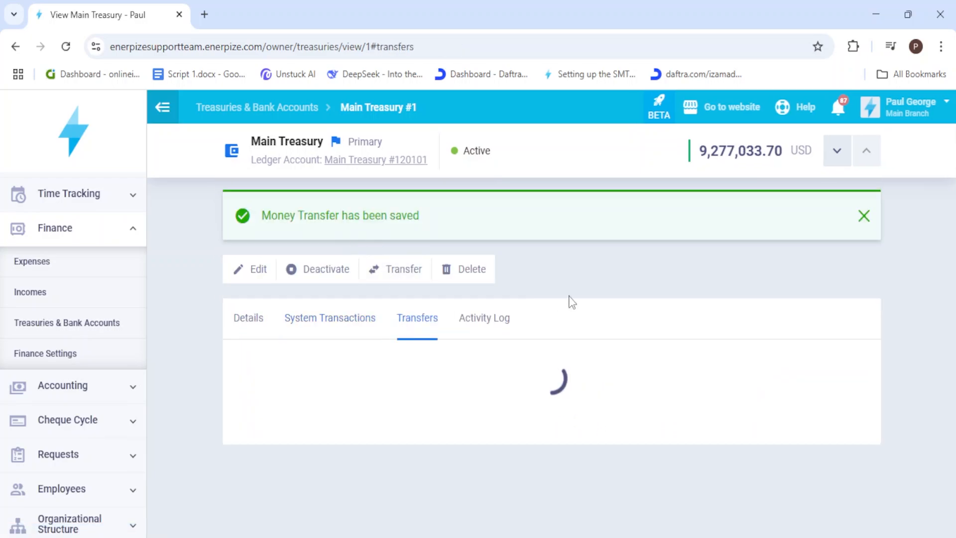
pyautogui.click(839, 393)
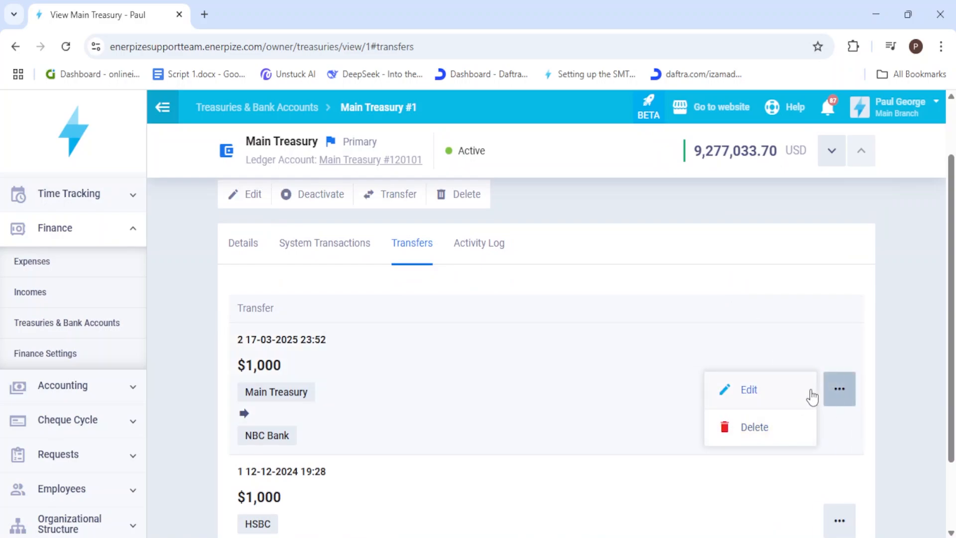